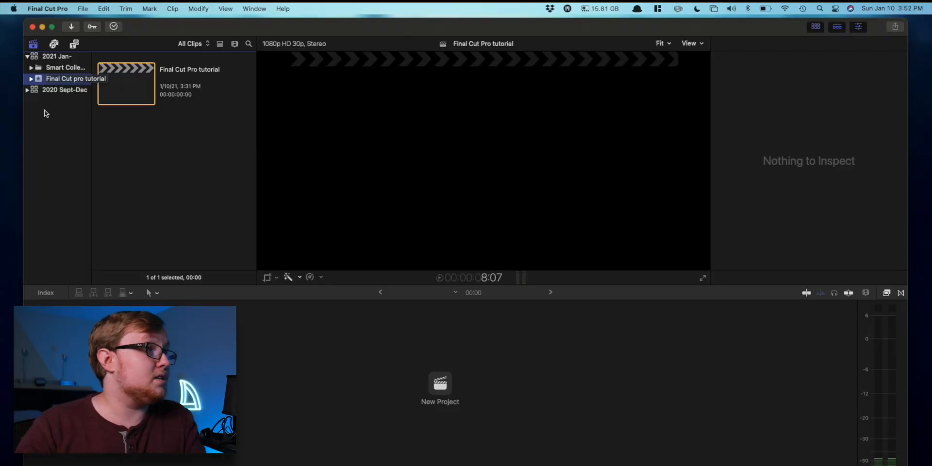
Inspect the Final Cut Pro tutorial project and the event that contains it.
{"action": "left_click", "coordinate": [57, 80]}
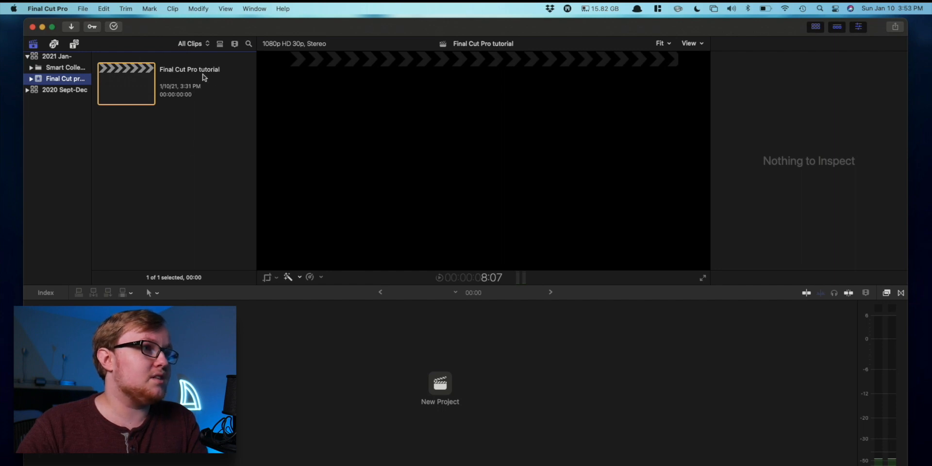
{"action": "left_click", "coordinate": [186, 71]}
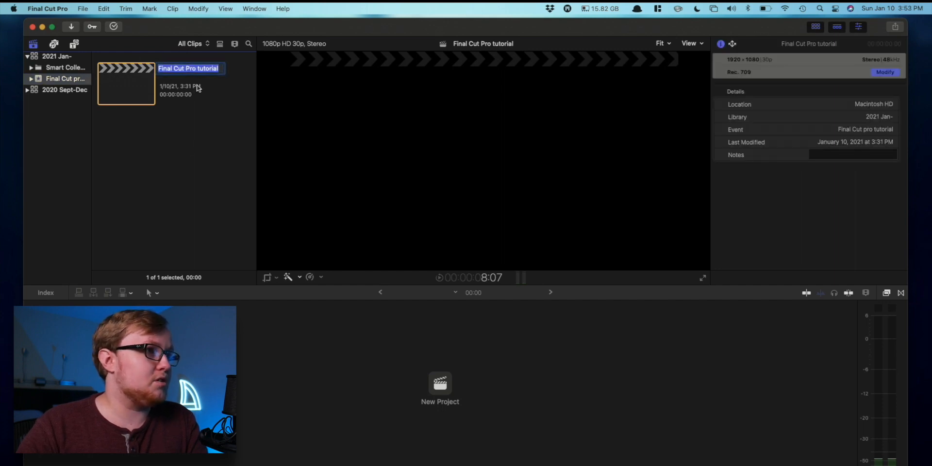
{"action": "left_click", "coordinate": [197, 86]}
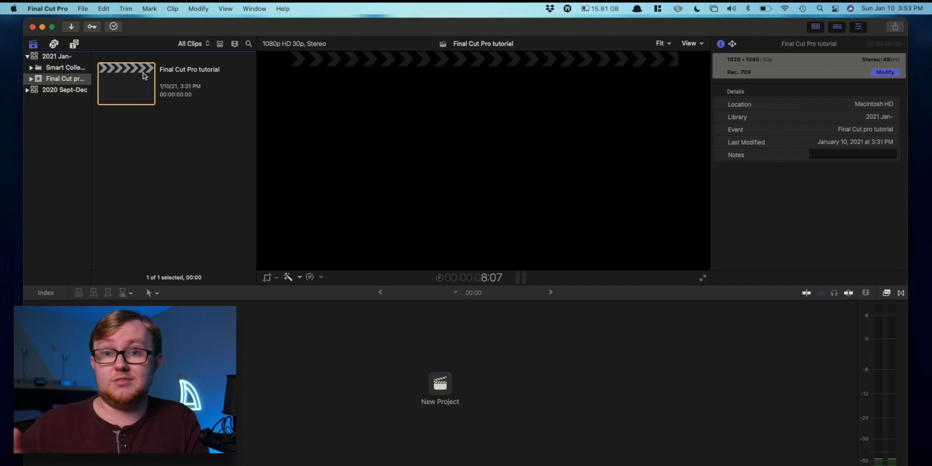
{"action": "left_click", "coordinate": [47, 165]}
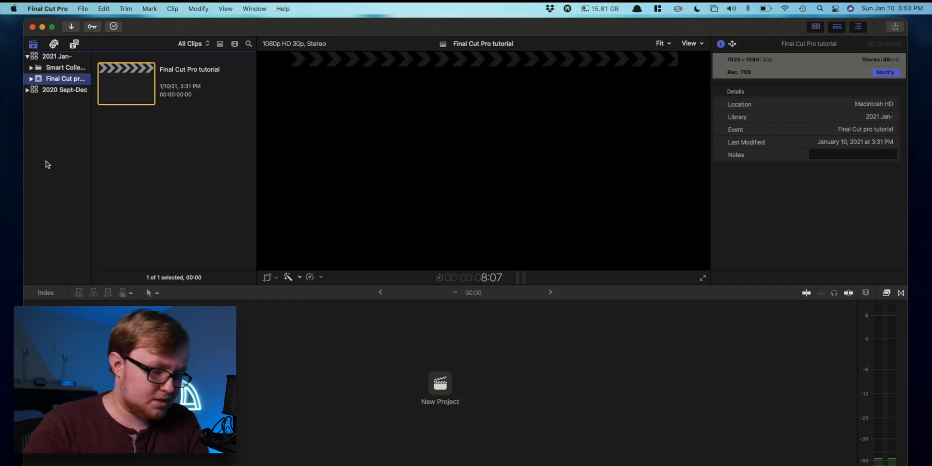
Start a new event named WHatever in the 2021 Jan- library, with a new project in Vertical video format.
{"action": "key", "text": "alt+n"}
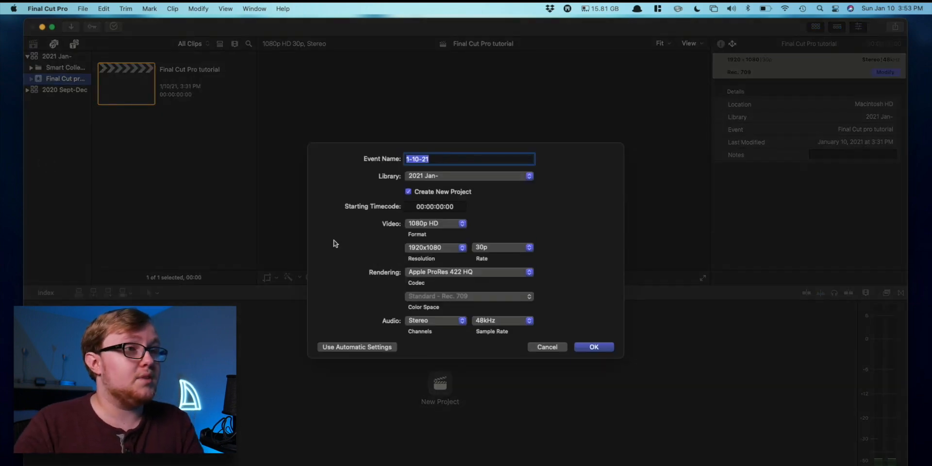
{"action": "type", "text": "WHatever"}
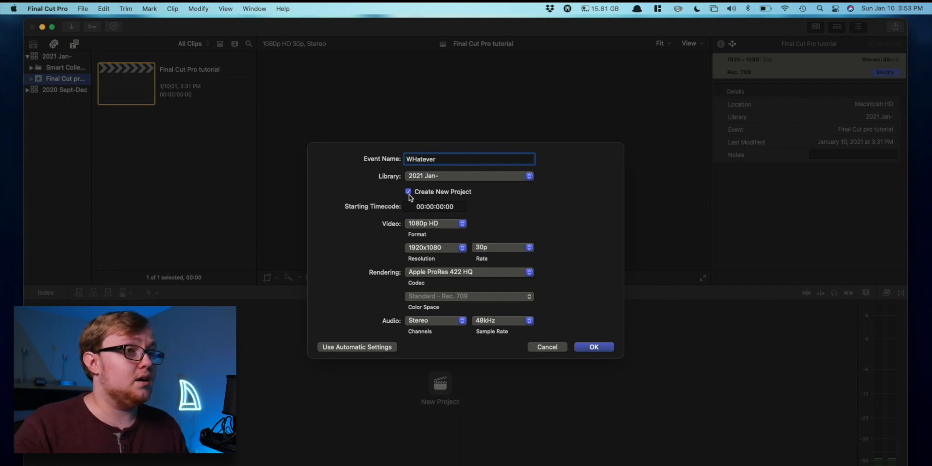
{"action": "left_click", "coordinate": [416, 225]}
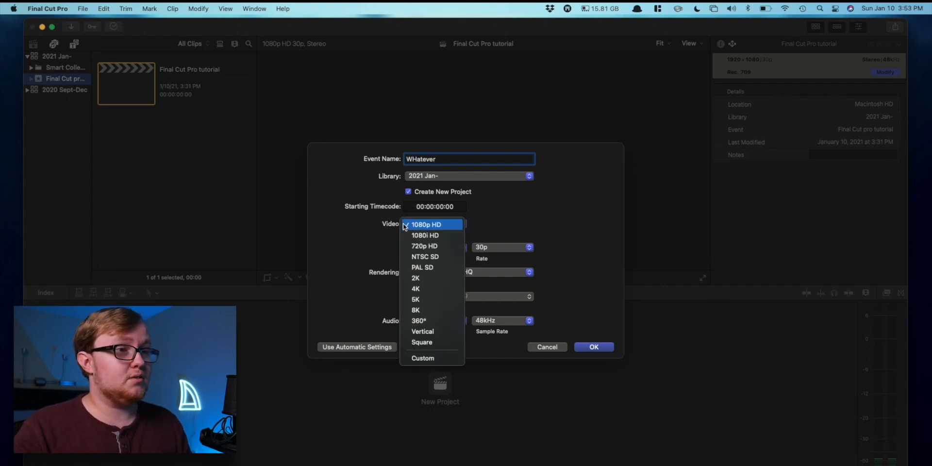
{"action": "left_click", "coordinate": [416, 330]}
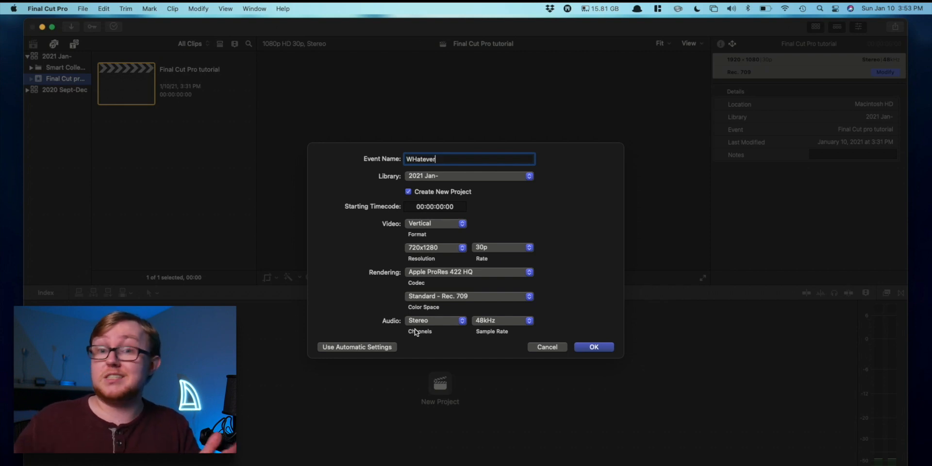
Switch the new project's video format to Custom with a 3840 x 1920 resolution and a 30p rate.
{"action": "left_click", "coordinate": [420, 225]}
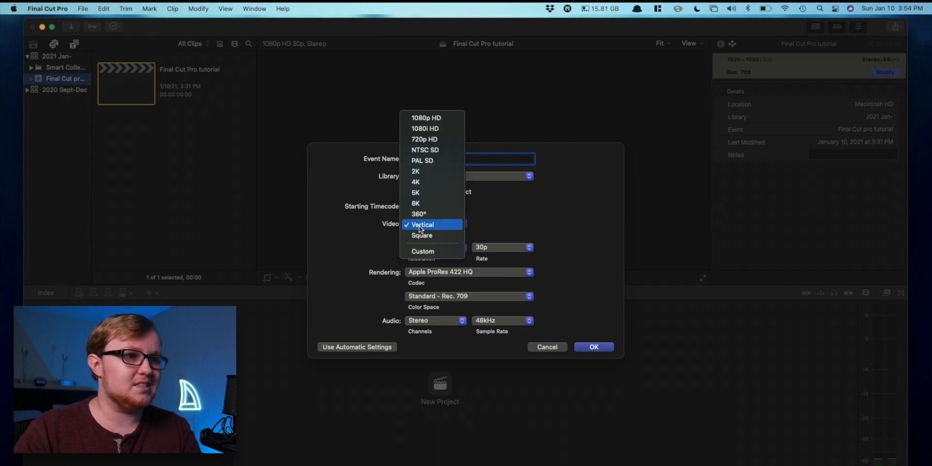
{"action": "left_click", "coordinate": [435, 254]}
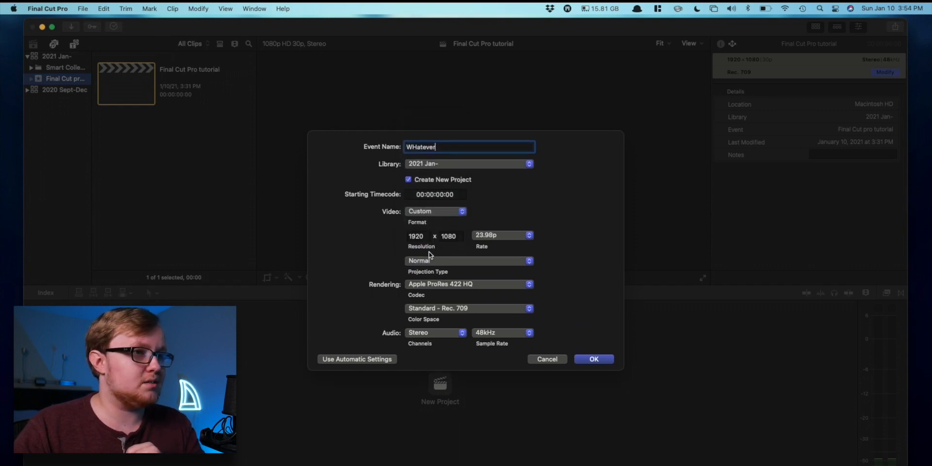
{"action": "double_click", "coordinate": [423, 237]}
{"action": "type", "text": "3840"}
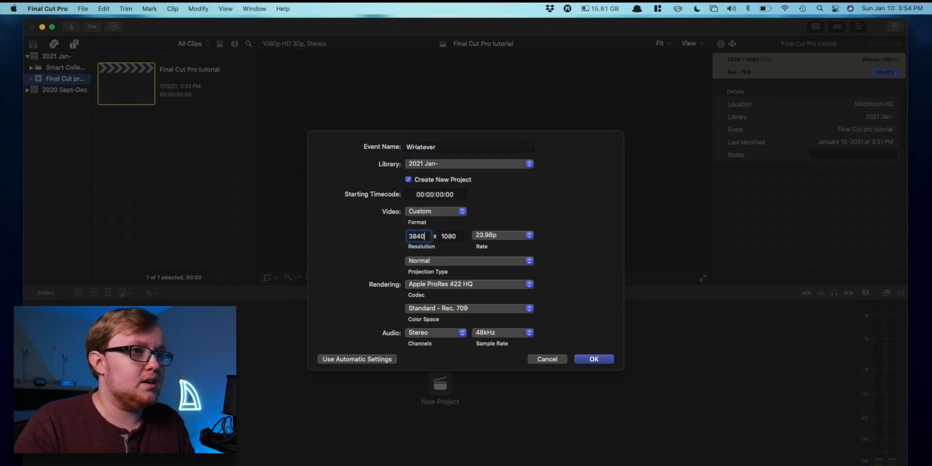
{"action": "key", "text": "Tab"}
{"action": "type", "text": "192"}
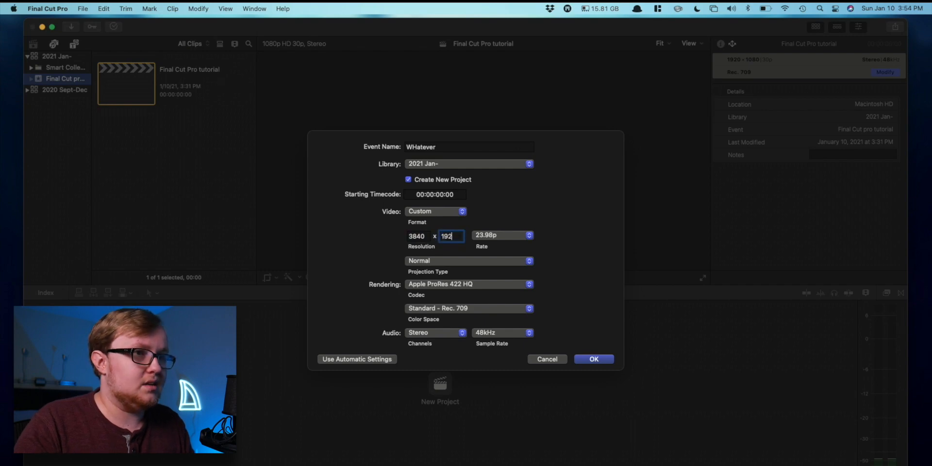
{"action": "type", "text": "0"}
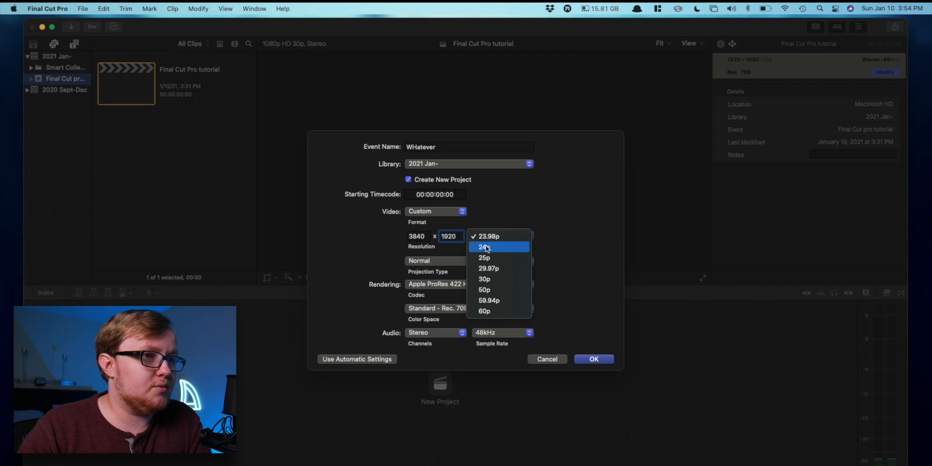
{"action": "left_click", "coordinate": [494, 279]}
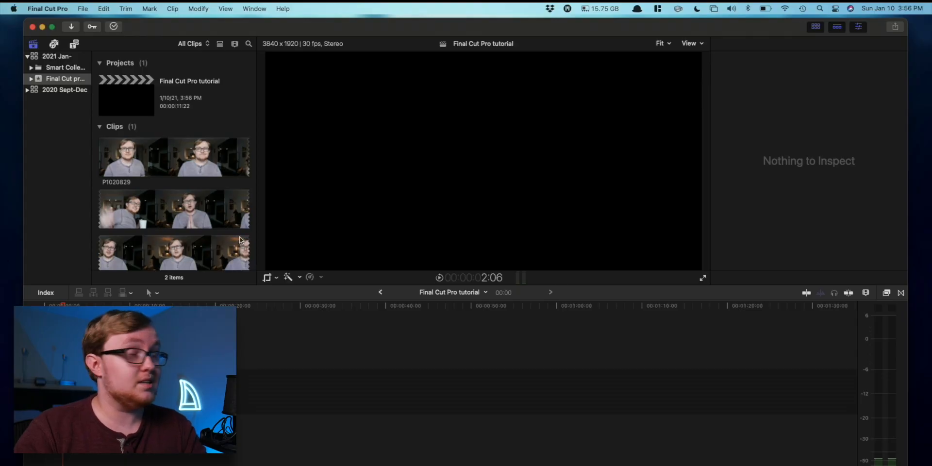
Bring up the background tasks window to check processing progress.
{"action": "left_click", "coordinate": [114, 28]}
{"action": "left_click_drag", "start_coordinate": [435, 95], "coordinate": [419, 96]}
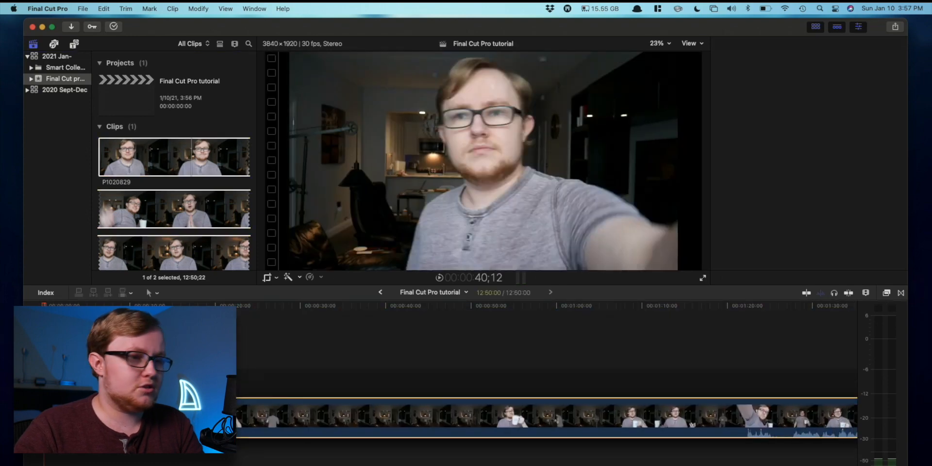
Show the inspector for the timeline clip and review its Transform, Crop, Distort and Stabilization settings.
{"action": "key", "text": "super+4"}
{"action": "left_click", "coordinate": [407, 352]}
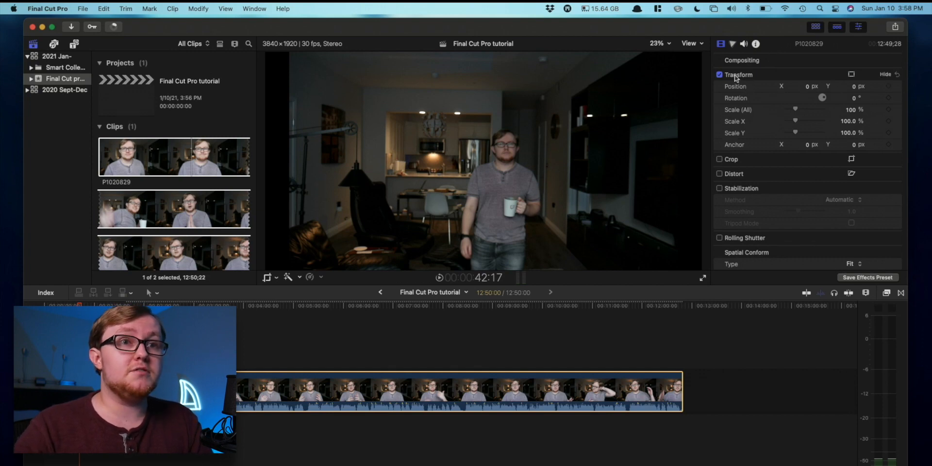
{"action": "scroll", "coordinate": [729, 155], "scroll_direction": "down", "scroll_amount": 3}
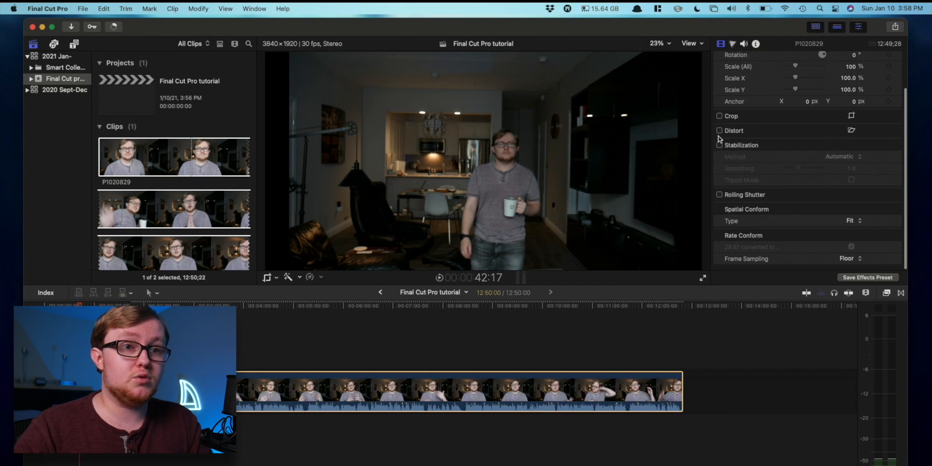
{"action": "scroll", "coordinate": [719, 131], "scroll_direction": "up", "scroll_amount": 3}
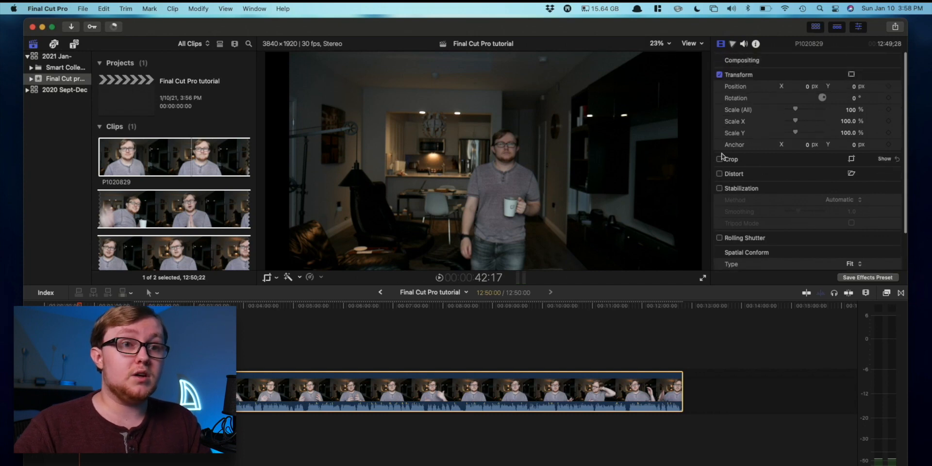
Try cropping the timeline clip to a smaller frame around the man holding the mug.
{"action": "left_click", "coordinate": [277, 280]}
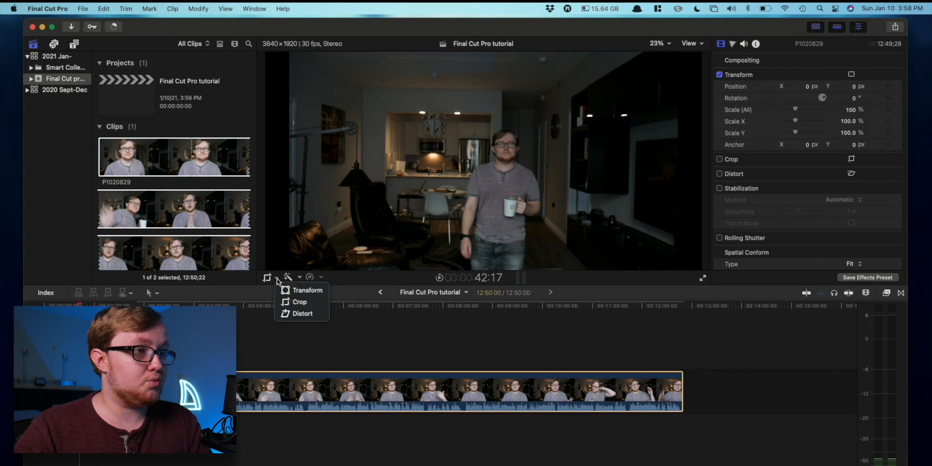
{"action": "left_click", "coordinate": [288, 302]}
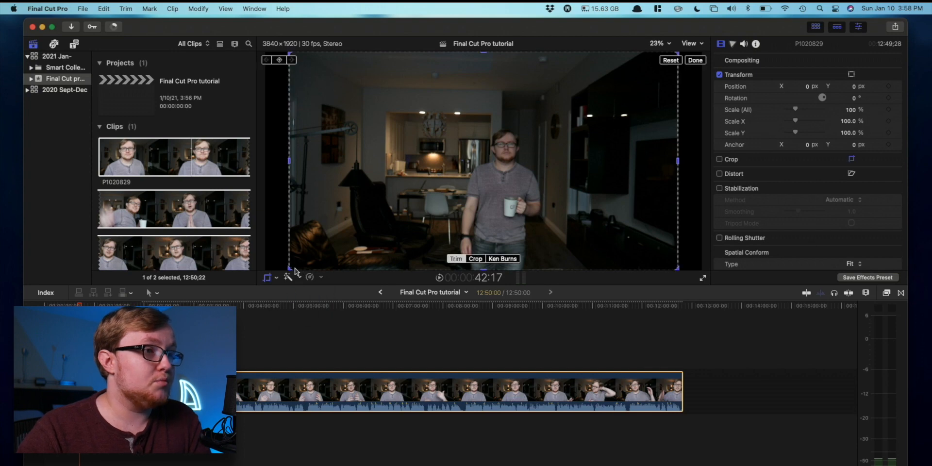
{"action": "left_click", "coordinate": [475, 259]}
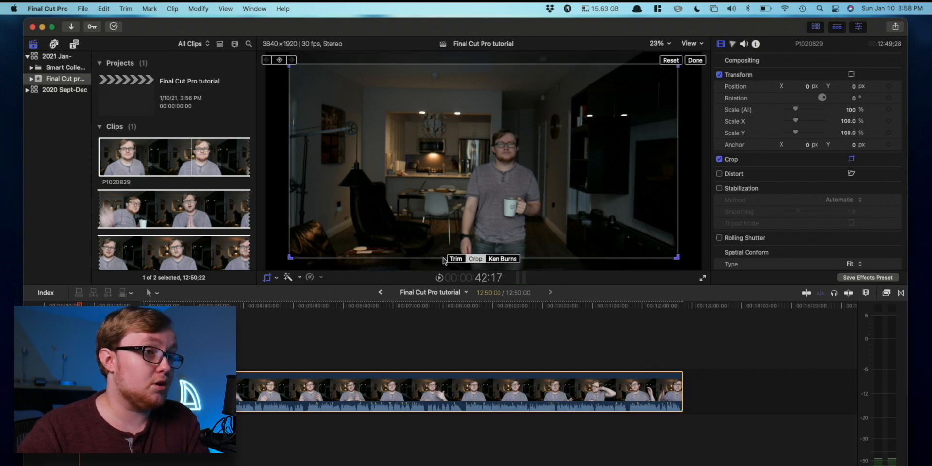
{"action": "left_click", "coordinate": [287, 256]}
{"action": "left_click_drag", "start_coordinate": [287, 259], "coordinate": [400, 193]}
{"action": "left_click_drag", "start_coordinate": [532, 121], "coordinate": [501, 164]}
{"action": "left_click", "coordinate": [701, 62]}
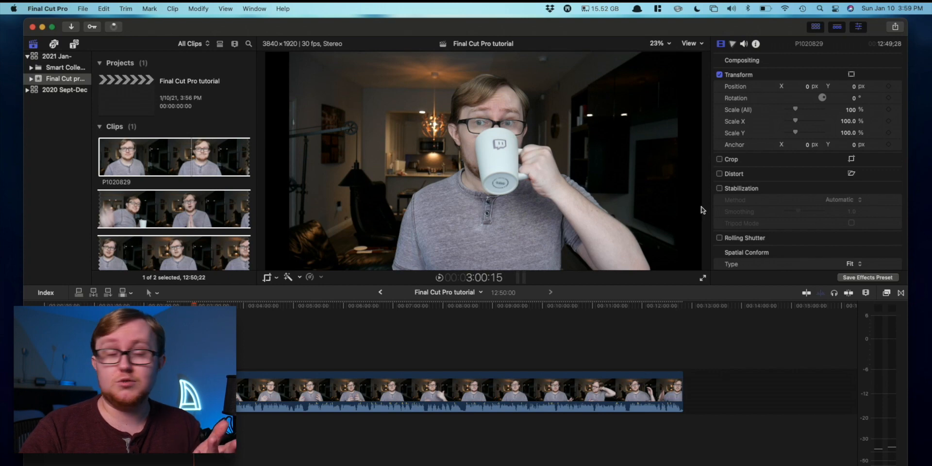
Set the timeline clip's Spatial Conform type to Fill.
{"action": "scroll", "coordinate": [790, 143], "scroll_direction": "down", "scroll_amount": 3}
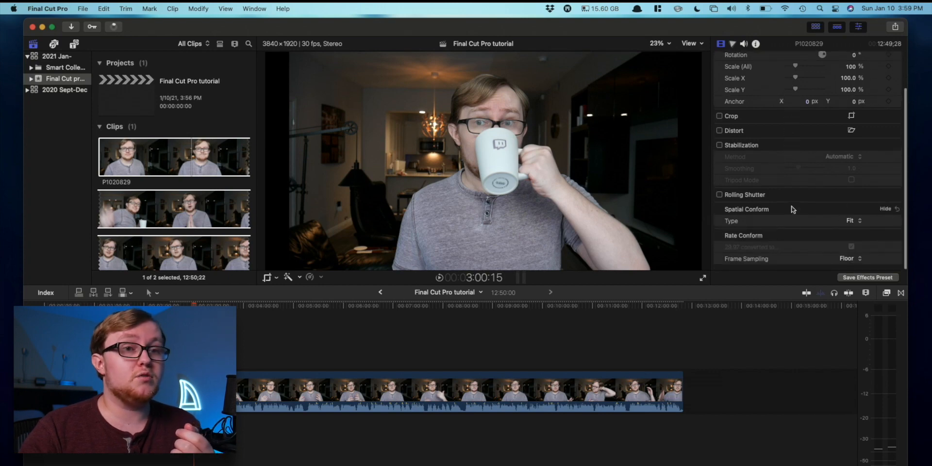
{"action": "left_click", "coordinate": [852, 221]}
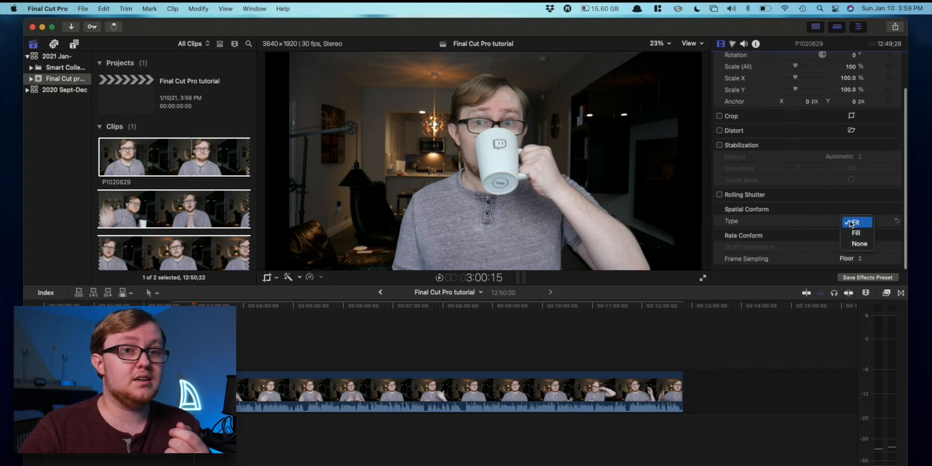
{"action": "left_click", "coordinate": [856, 233]}
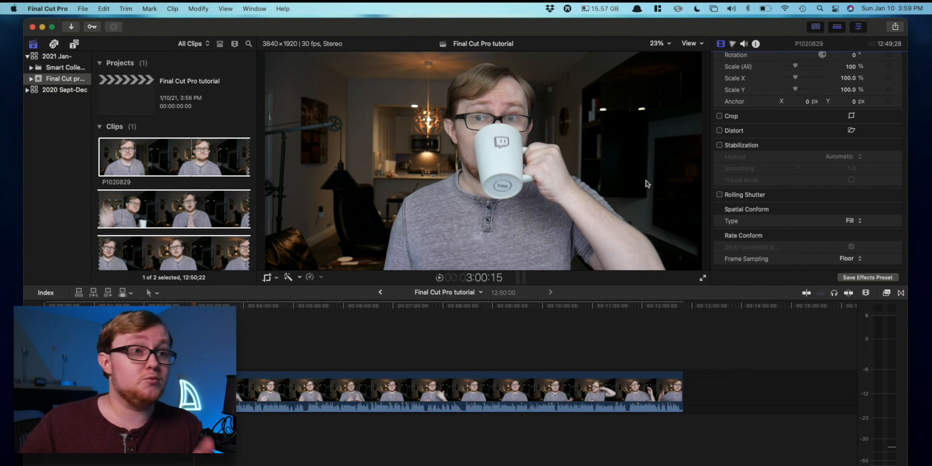
Tint the clip with the Color Board: highlights 295° at 27%, midtones 256° at -24%, shadows 208° at 6%, master 138° at 3%.
{"action": "left_click", "coordinate": [733, 45]}
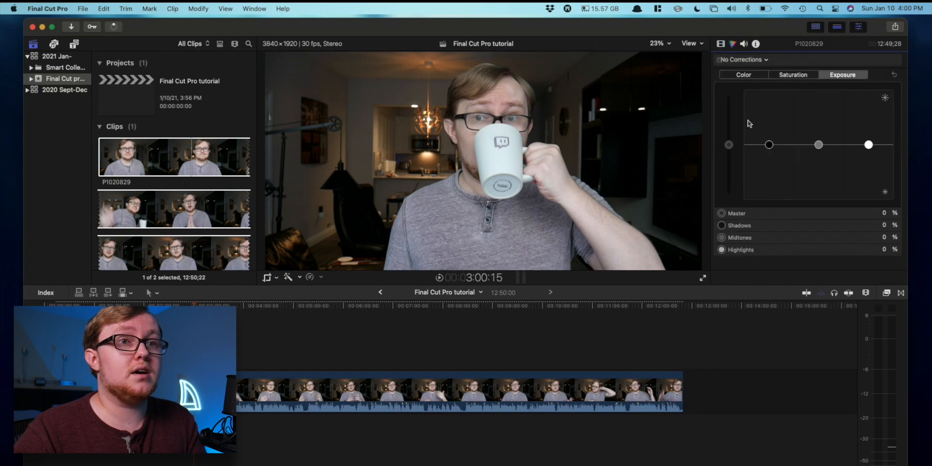
{"action": "left_click", "coordinate": [734, 74]}
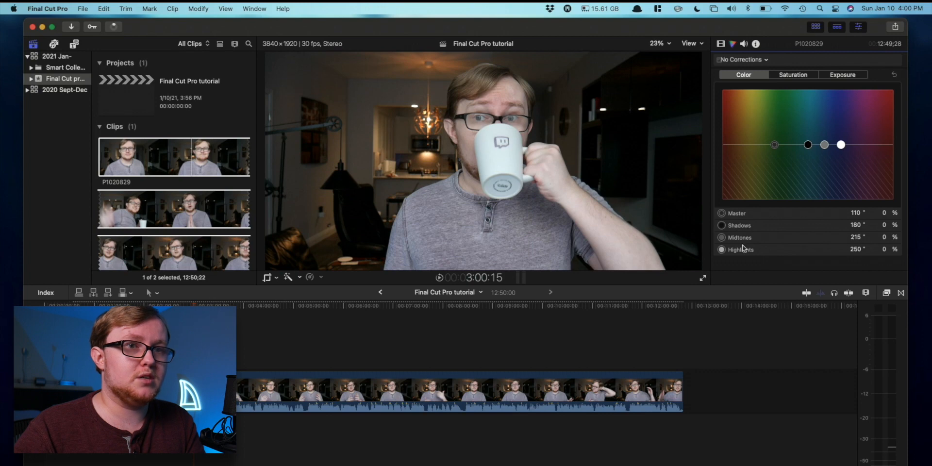
{"action": "left_click_drag", "start_coordinate": [844, 138], "coordinate": [835, 164]}
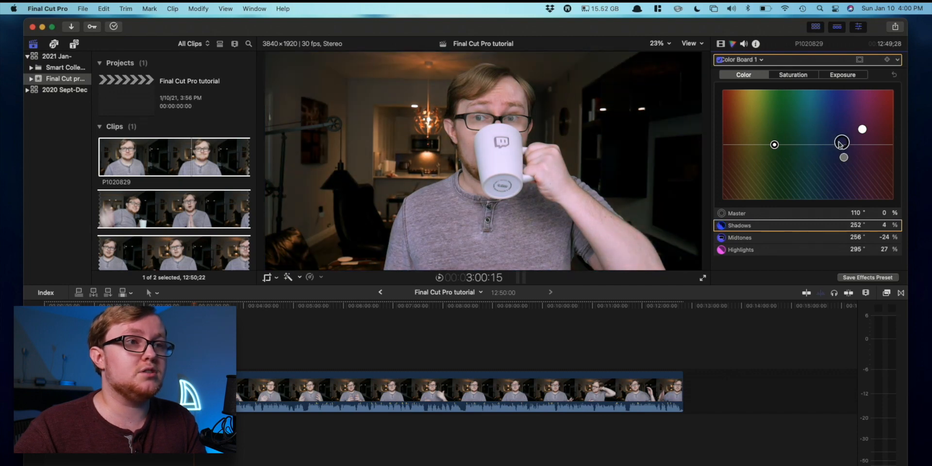
{"action": "mouse_move", "coordinate": [840, 144]}
{"action": "left_mouse_down"}
{"action": "mouse_move", "coordinate": [816, 144]}
{"action": "mouse_move", "coordinate": [832, 143]}
{"action": "mouse_move", "coordinate": [834, 131]}
{"action": "mouse_move", "coordinate": [823, 143]}
{"action": "left_mouse_up"}
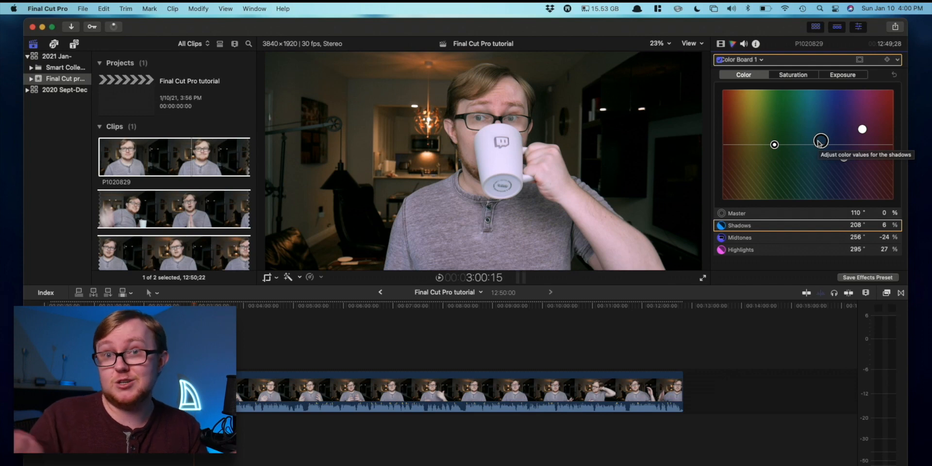
{"action": "mouse_move", "coordinate": [775, 144]}
{"action": "left_mouse_down"}
{"action": "mouse_move", "coordinate": [765, 143]}
{"action": "mouse_move", "coordinate": [780, 142]}
{"action": "left_mouse_up"}
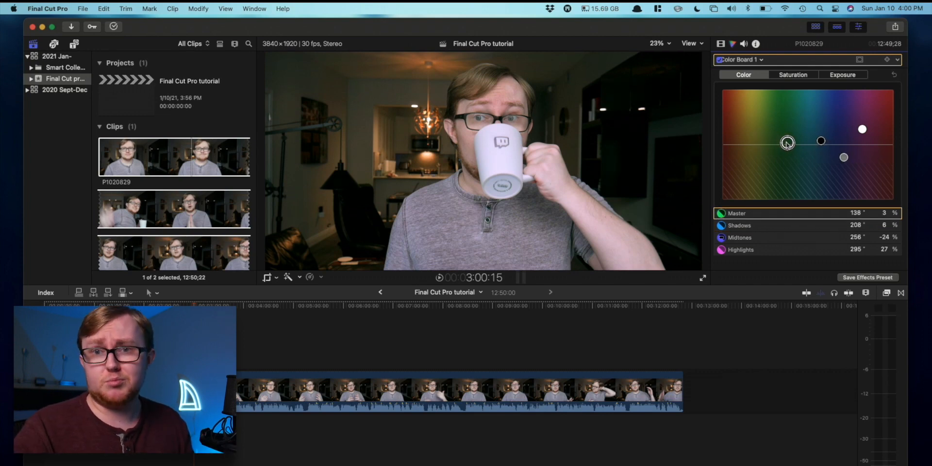
Undo all the Color Board tint adjustments on the clip.
{"action": "key", "text": "super+z"}
{"action": "key", "text": "super+z"}
{"action": "key", "text": "super+z"}
{"action": "key", "text": "super+z"}
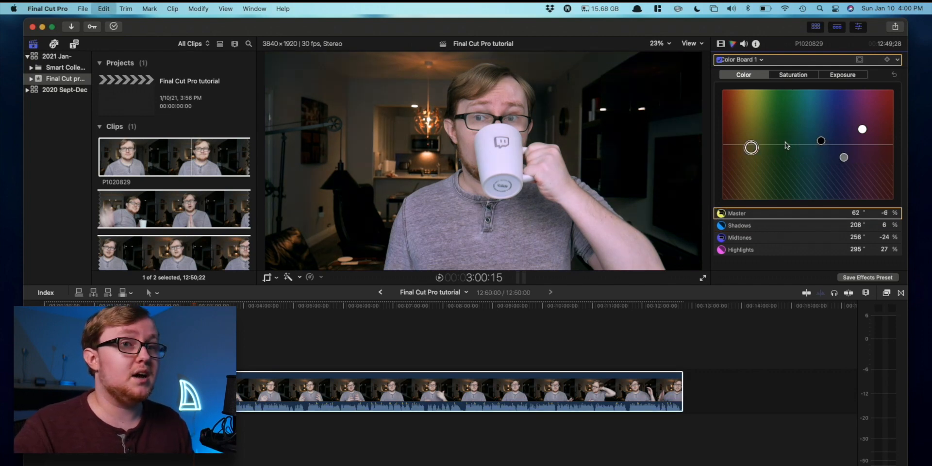
{"action": "key", "text": "super+z"}
{"action": "key", "text": "super+z"}
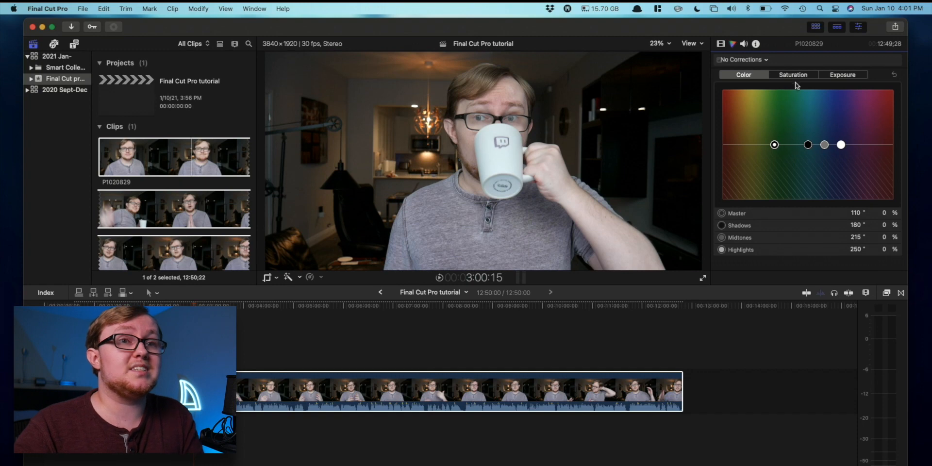
Raise the clip's Color Board saturation to 15% for shadows, 43% for highlights and 24% for midtones.
{"action": "left_click", "coordinate": [811, 78]}
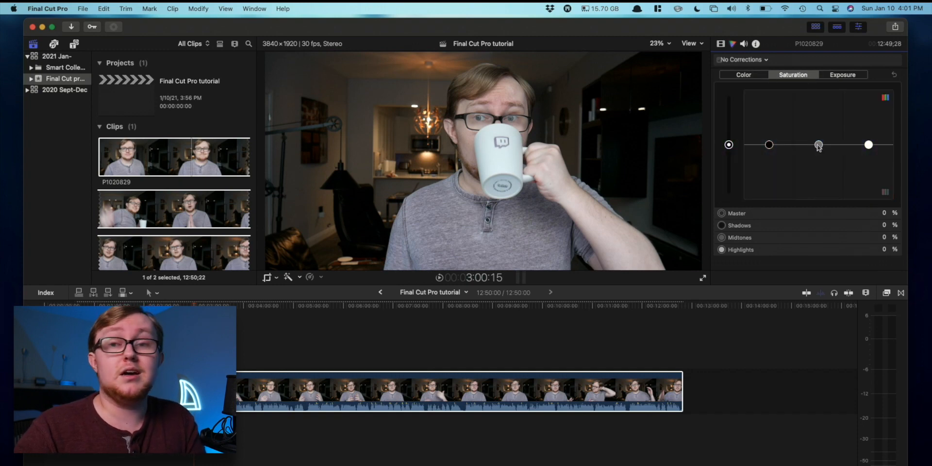
{"action": "mouse_move", "coordinate": [769, 145]}
{"action": "left_mouse_down"}
{"action": "mouse_move", "coordinate": [767, 119]}
{"action": "mouse_move", "coordinate": [767, 138]}
{"action": "left_mouse_up"}
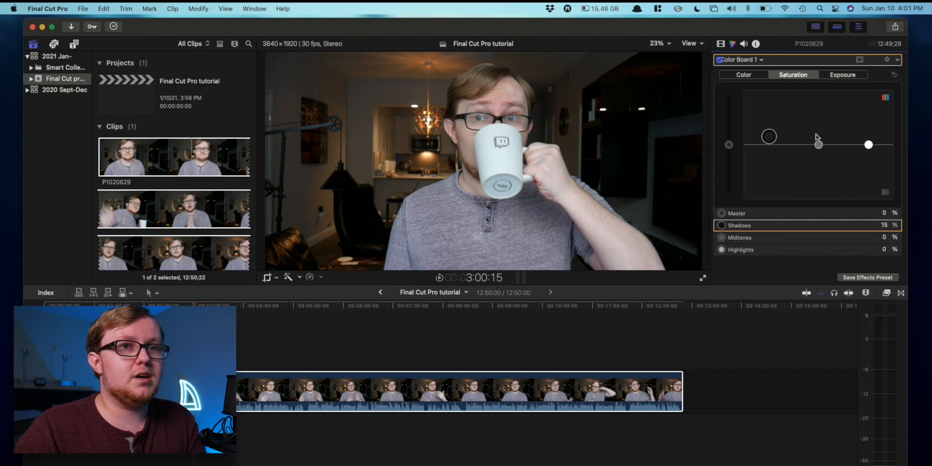
{"action": "left_click_drag", "start_coordinate": [869, 145], "coordinate": [867, 124]}
{"action": "left_click_drag", "start_coordinate": [818, 145], "coordinate": [822, 135]}
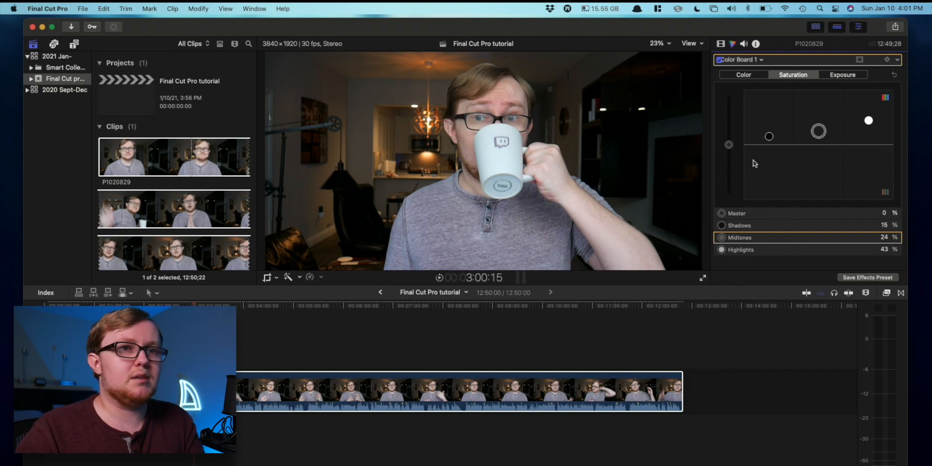
Raise the clip's Color Board saturation to 59% for shadows and 25% for midtones.
{"action": "left_click_drag", "start_coordinate": [769, 136], "coordinate": [749, 115]}
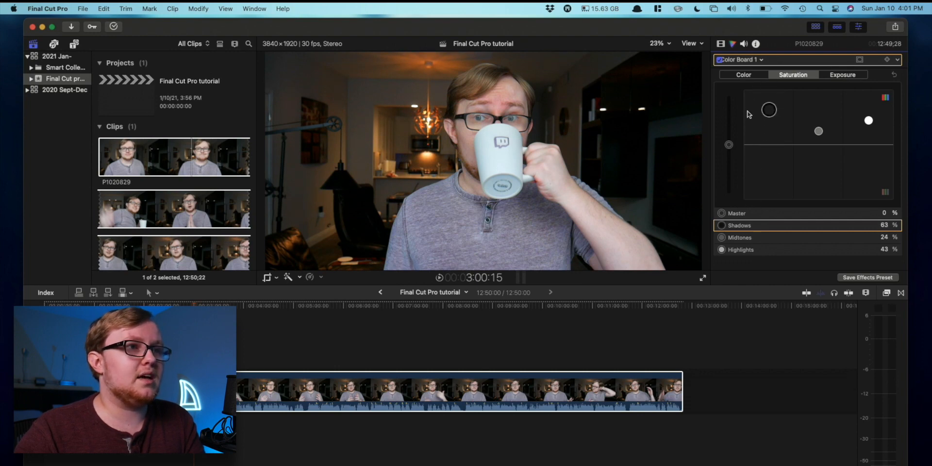
{"action": "left_click_drag", "start_coordinate": [818, 131], "coordinate": [817, 132]}
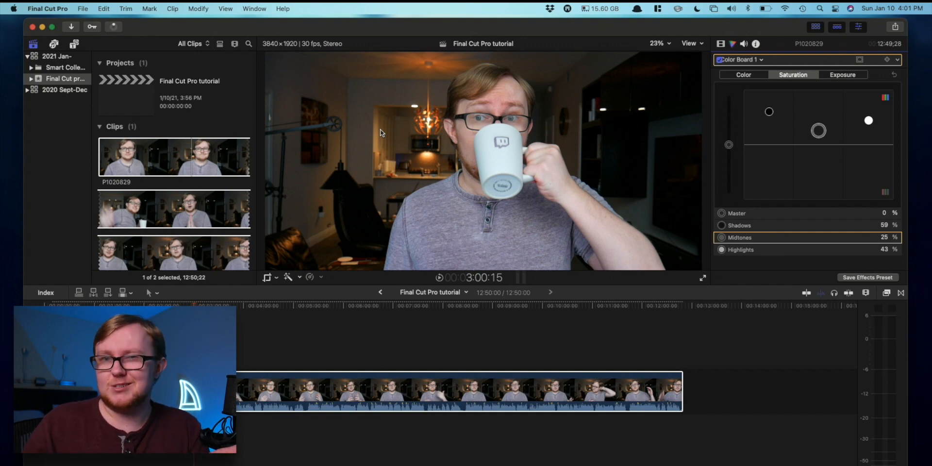
Set the clip's Color Board exposure to 8% for highlights, 10% for midtones and -5% for shadows.
{"action": "left_click", "coordinate": [840, 76]}
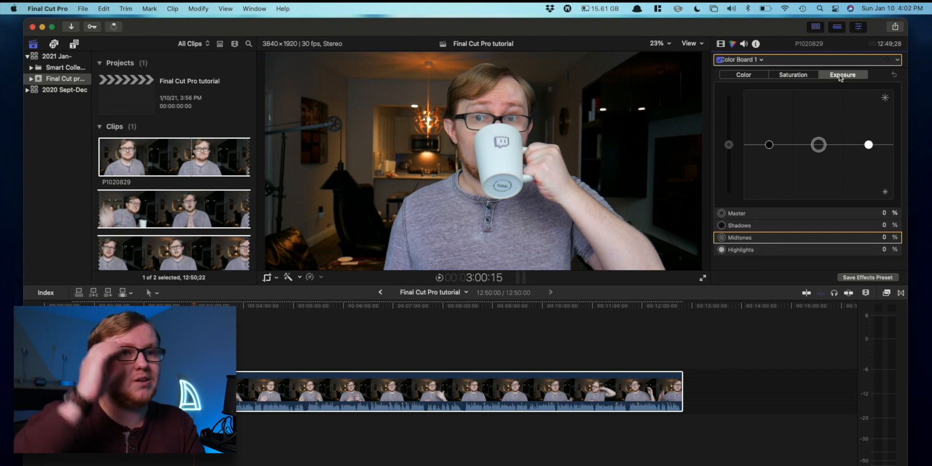
{"action": "left_click_drag", "start_coordinate": [870, 150], "coordinate": [824, 140]}
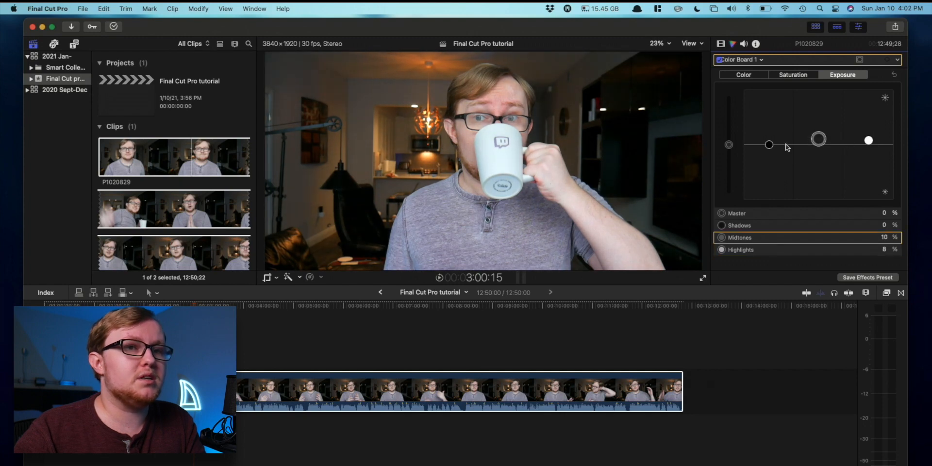
{"action": "left_click", "coordinate": [769, 145]}
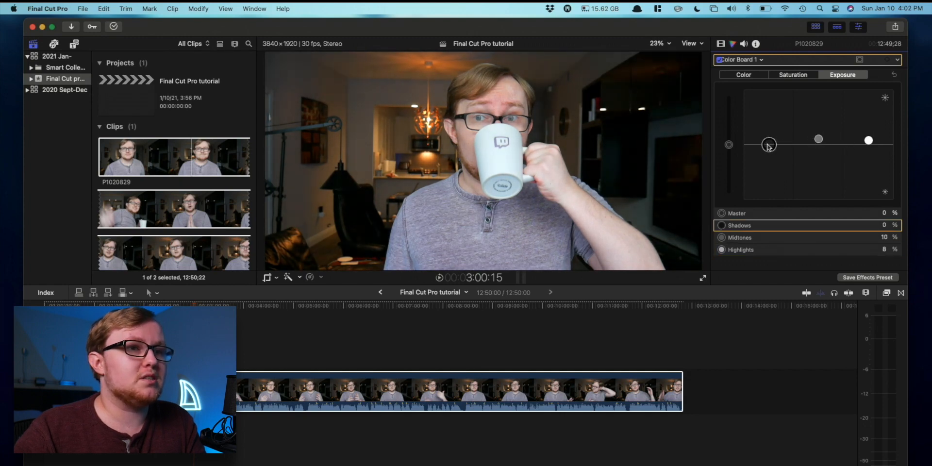
{"action": "left_click_drag", "start_coordinate": [768, 147], "coordinate": [768, 148]}
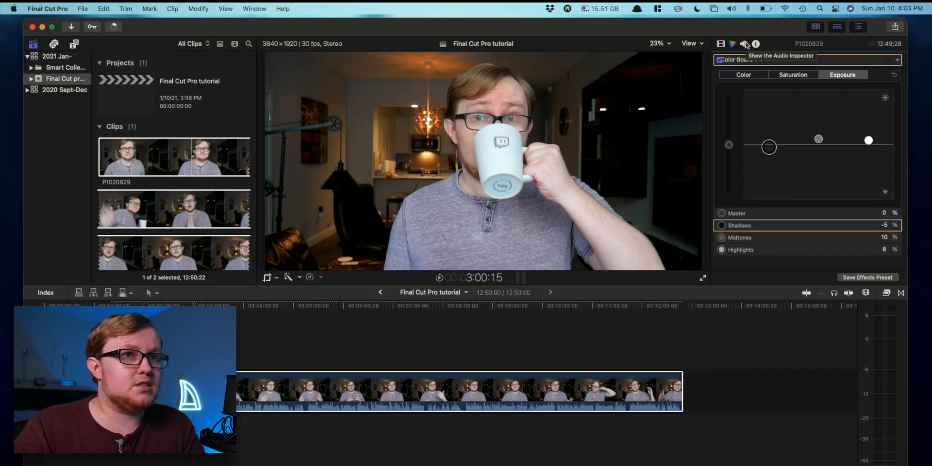
Lower the clip's audio volume to -3.7 dB during playback and stop the playback.
{"action": "left_click", "coordinate": [745, 43]}
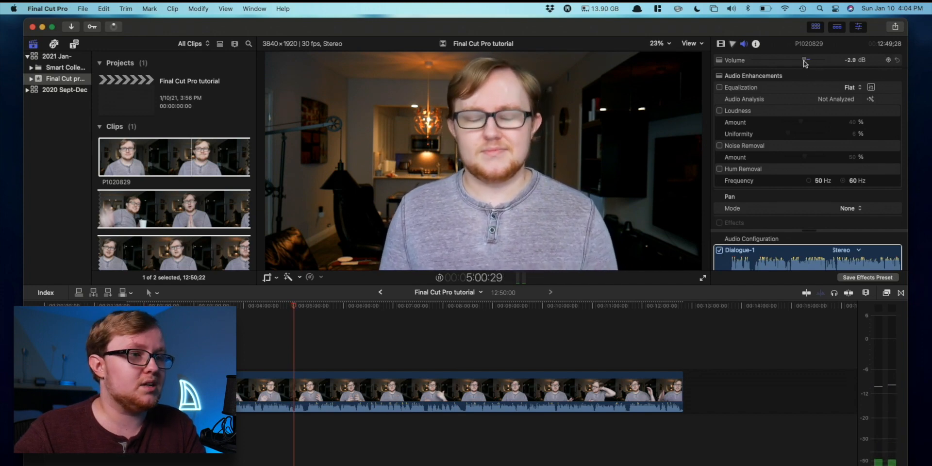
{"action": "left_click_drag", "start_coordinate": [805, 63], "coordinate": [803, 64]}
{"action": "key", "text": "space"}
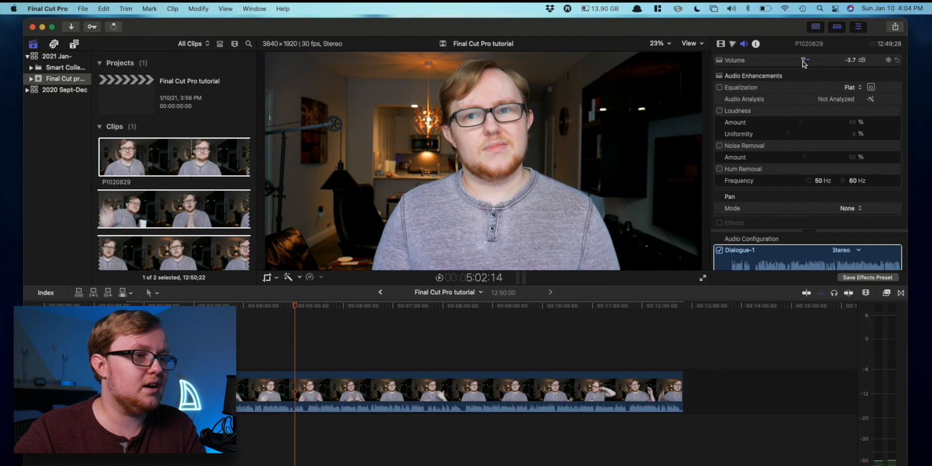
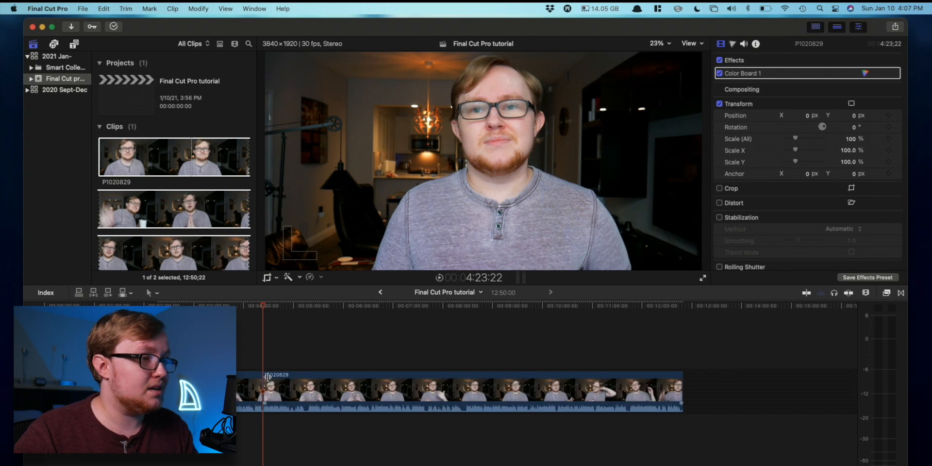
Split the timeline clip in two at 4:23:22.
{"action": "left_click", "coordinate": [325, 357]}
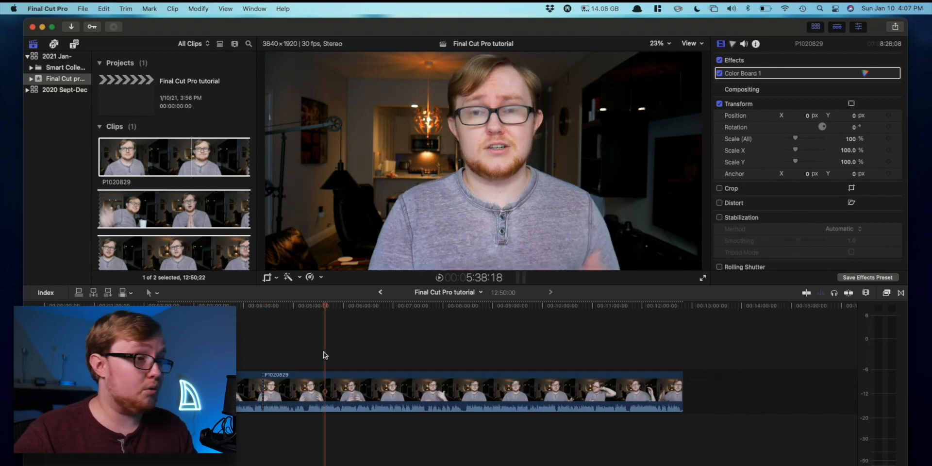
{"action": "left_click_drag", "start_coordinate": [325, 306], "coordinate": [357, 311]}
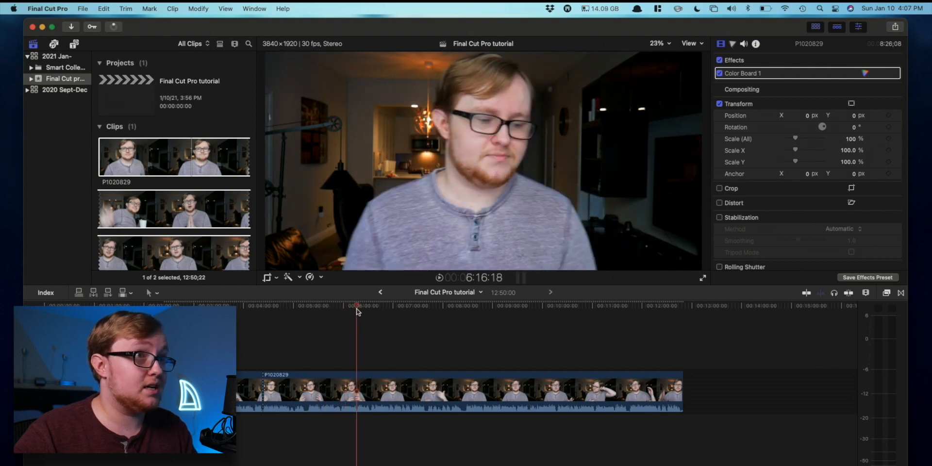
{"action": "key", "text": "super+b"}
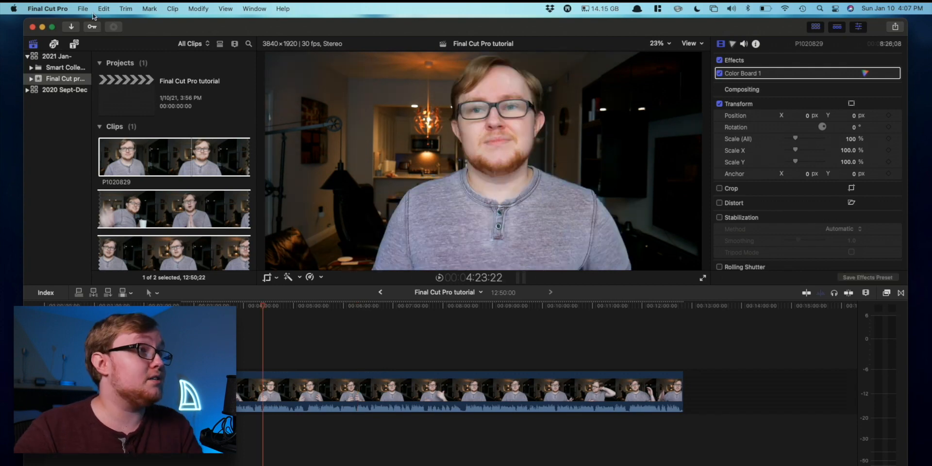
Open the Command Editor and browse its full list of commands and their assigned shortcuts.
{"action": "left_click", "coordinate": [54, 8]}
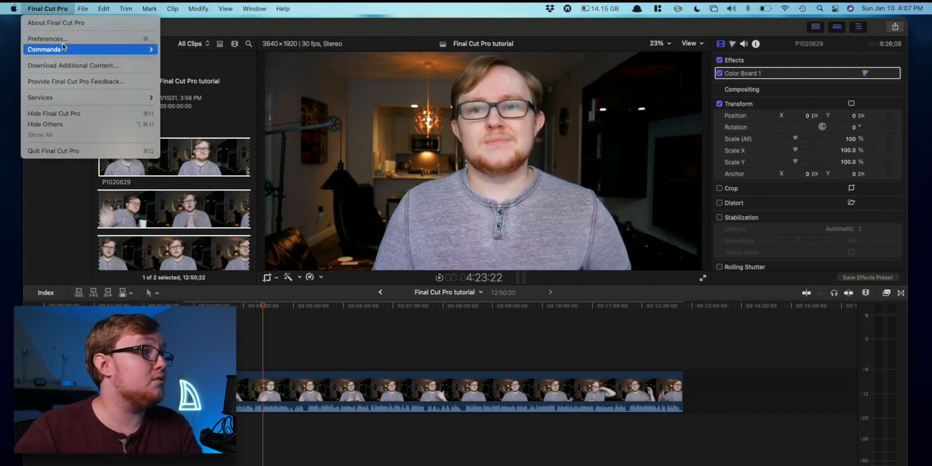
{"action": "mouse_move", "coordinate": [130, 49]}
{"action": "left_click", "coordinate": [188, 49]}
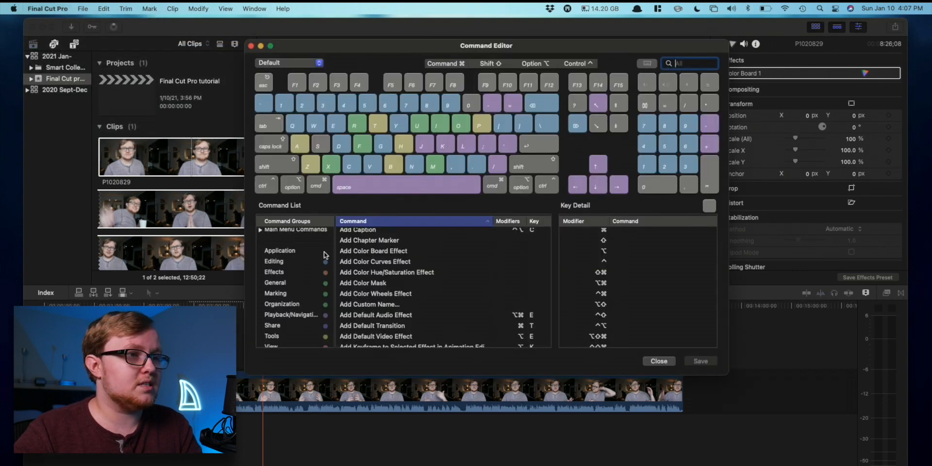
{"action": "scroll", "coordinate": [368, 275], "scroll_direction": "down", "scroll_amount": 4}
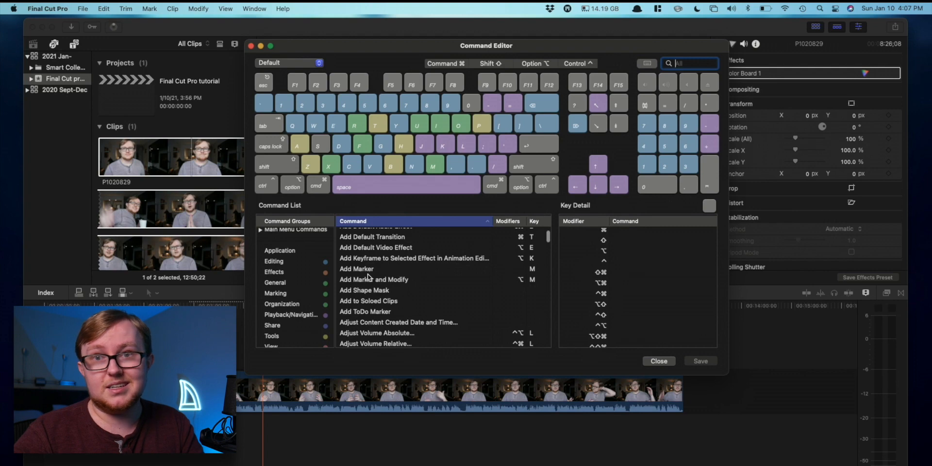
{"action": "scroll", "coordinate": [368, 273], "scroll_direction": "down", "scroll_amount": 2}
{"action": "scroll", "coordinate": [303, 288], "scroll_direction": "down", "scroll_amount": 2}
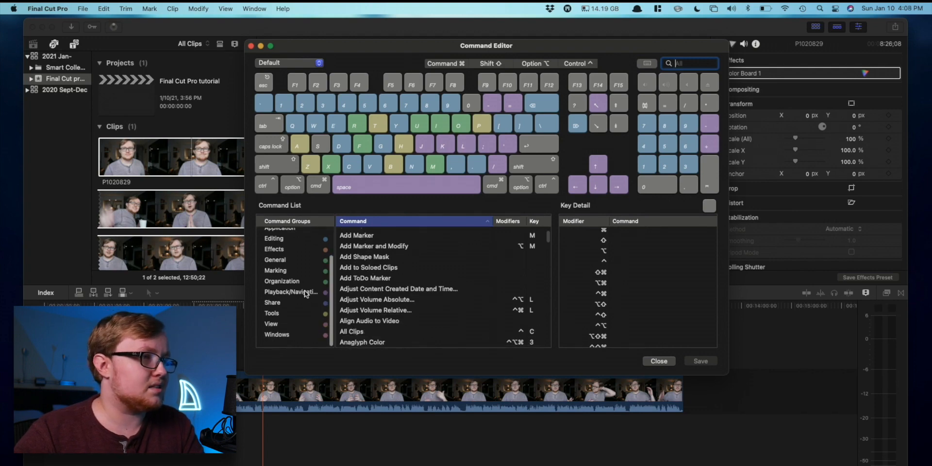
Examine the shortcuts in the Effects and Editing command groups and close the Command Editor.
{"action": "left_click", "coordinate": [298, 265]}
{"action": "left_click", "coordinate": [299, 255]}
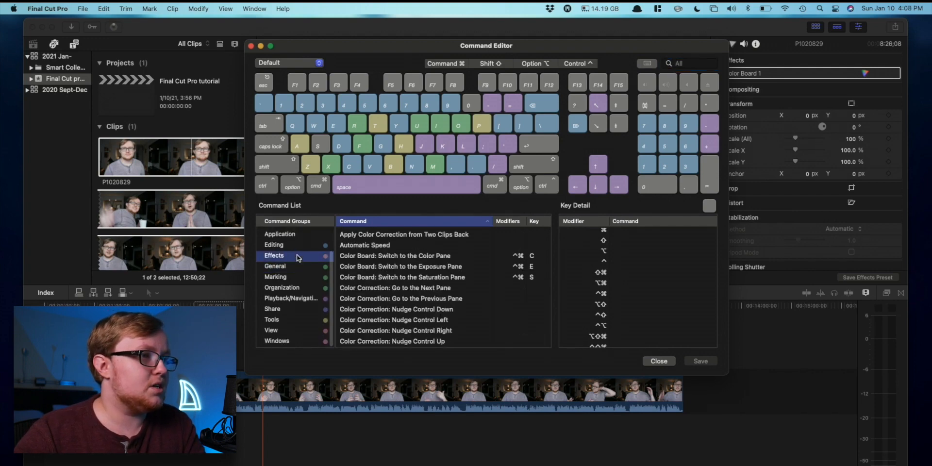
{"action": "left_click", "coordinate": [306, 245]}
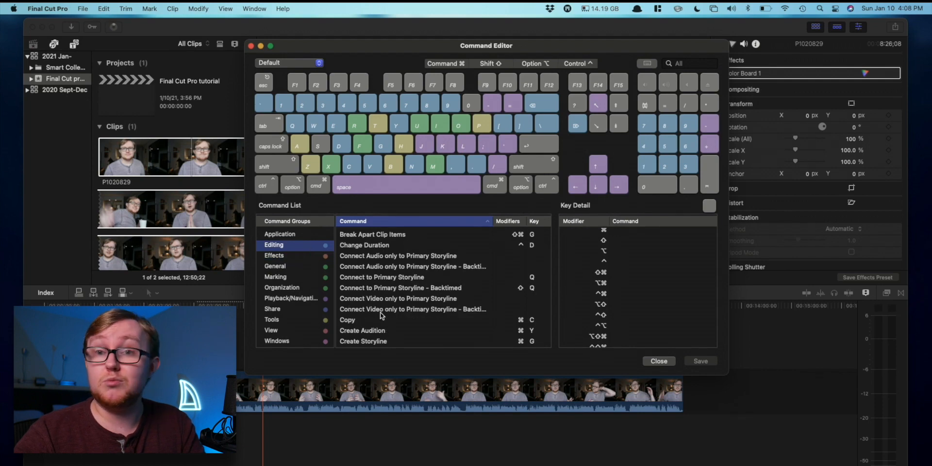
{"action": "scroll", "coordinate": [397, 319], "scroll_direction": "down", "scroll_amount": 3}
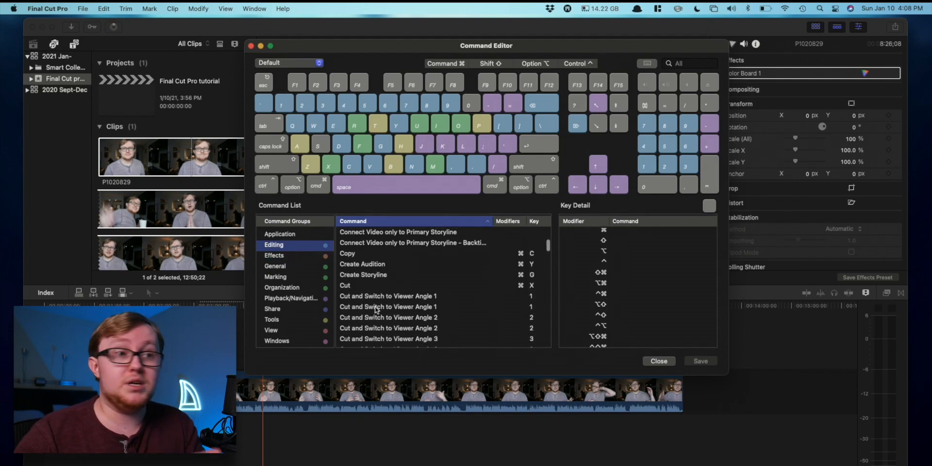
{"action": "scroll", "coordinate": [381, 296], "scroll_direction": "down", "scroll_amount": 2}
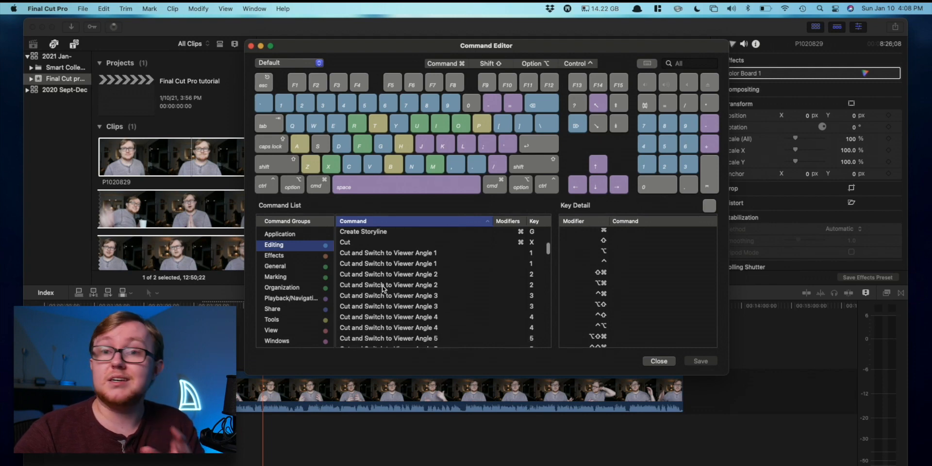
{"action": "scroll", "coordinate": [383, 288], "scroll_direction": "up", "scroll_amount": 5}
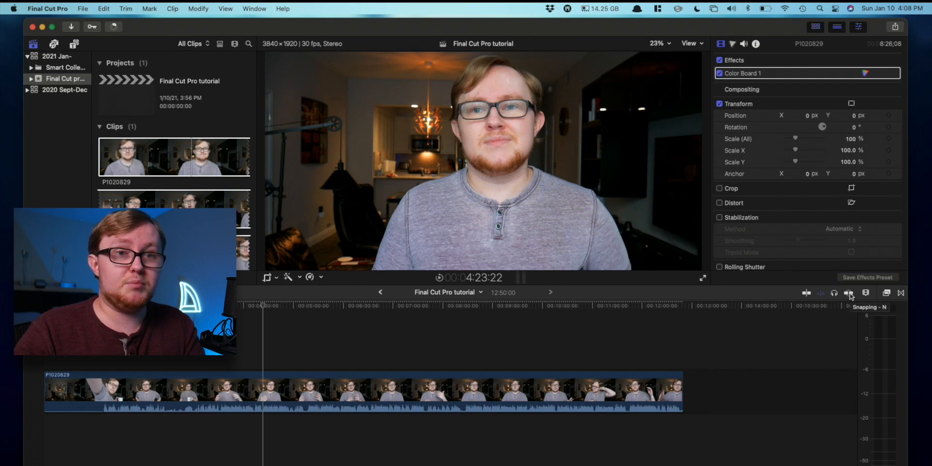
Turn on timeline snapping, snap the playhead to the cut at 4:23:22 and move it back to 3:35:18.
{"action": "key", "text": "n"}
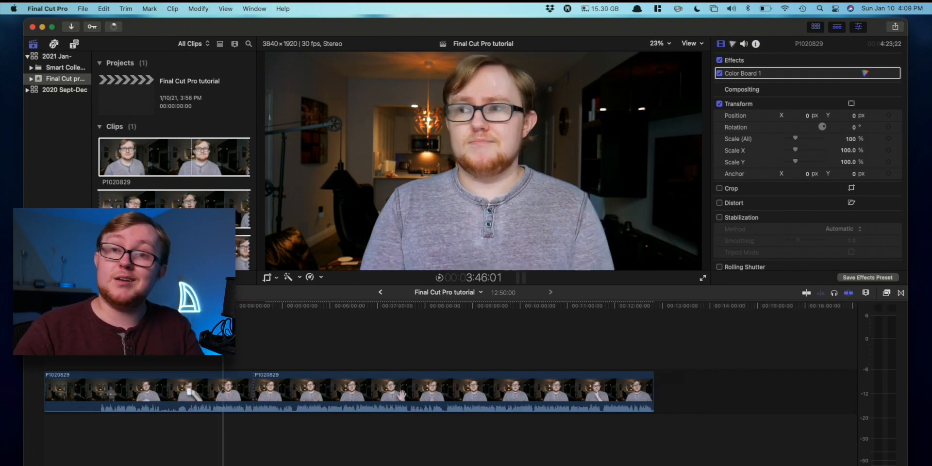
{"action": "left_click_drag", "start_coordinate": [223, 306], "coordinate": [256, 307]}
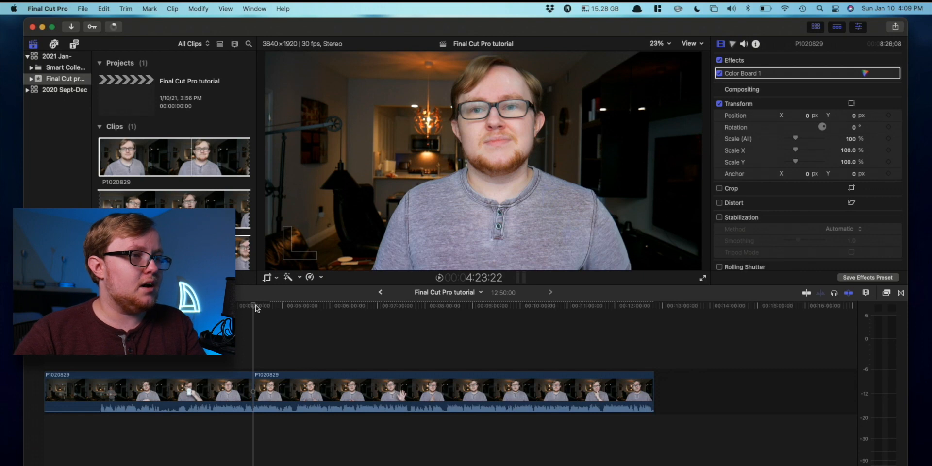
{"action": "left_click_drag", "start_coordinate": [256, 307], "coordinate": [237, 308]}
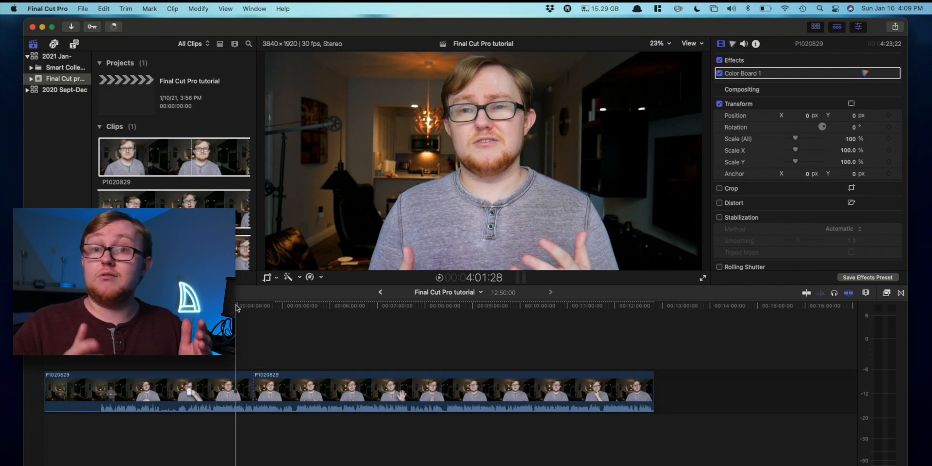
{"action": "left_click_drag", "start_coordinate": [237, 308], "coordinate": [215, 308]}
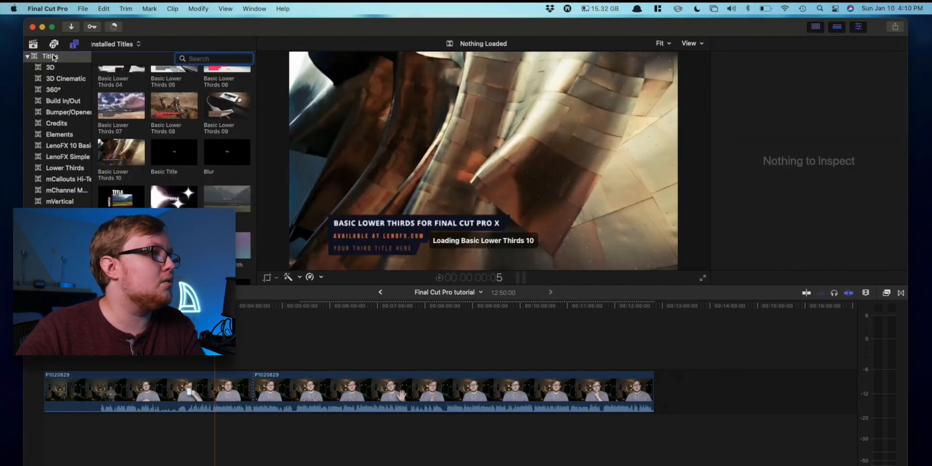
Add a Basic Title above the video, starting at the cut between the two clips.
{"action": "scroll", "coordinate": [160, 143], "scroll_direction": "up", "scroll_amount": 2}
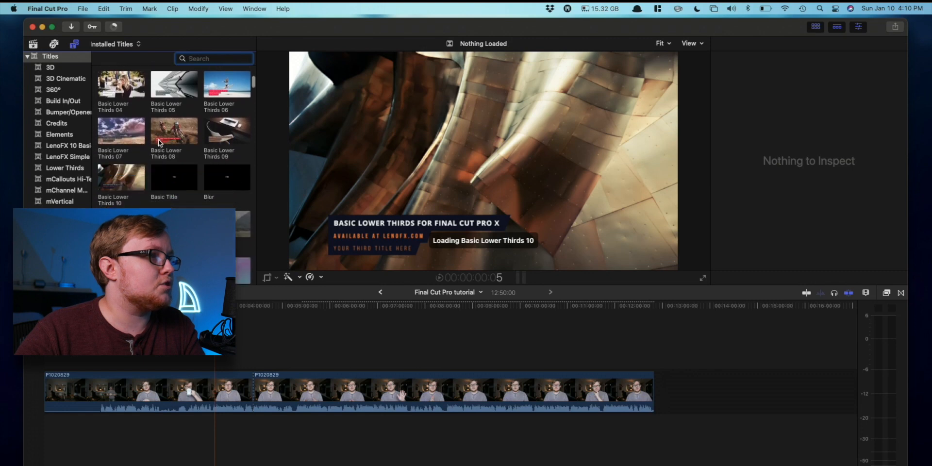
{"action": "left_click", "coordinate": [169, 185]}
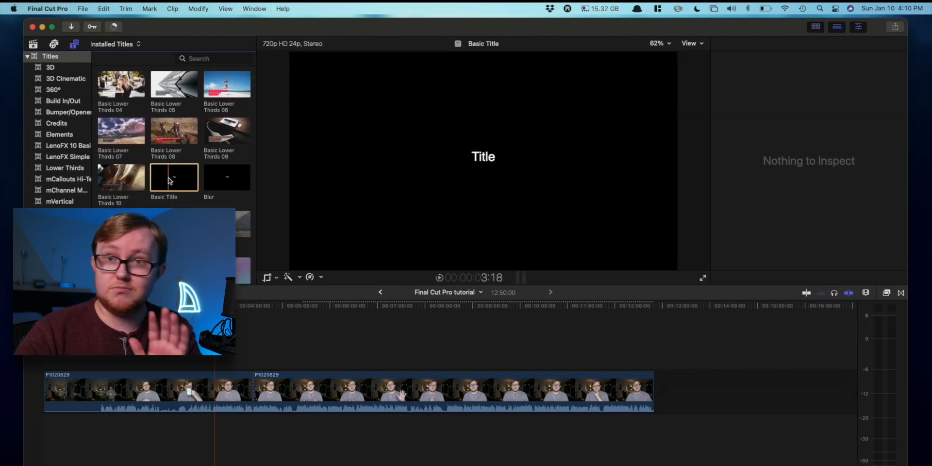
{"action": "left_click_drag", "start_coordinate": [170, 181], "coordinate": [260, 363]}
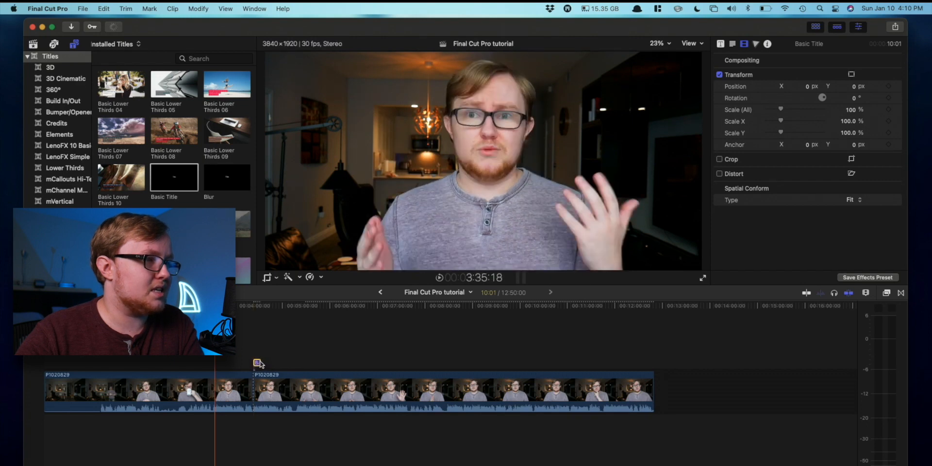
{"action": "left_click", "coordinate": [259, 363]}
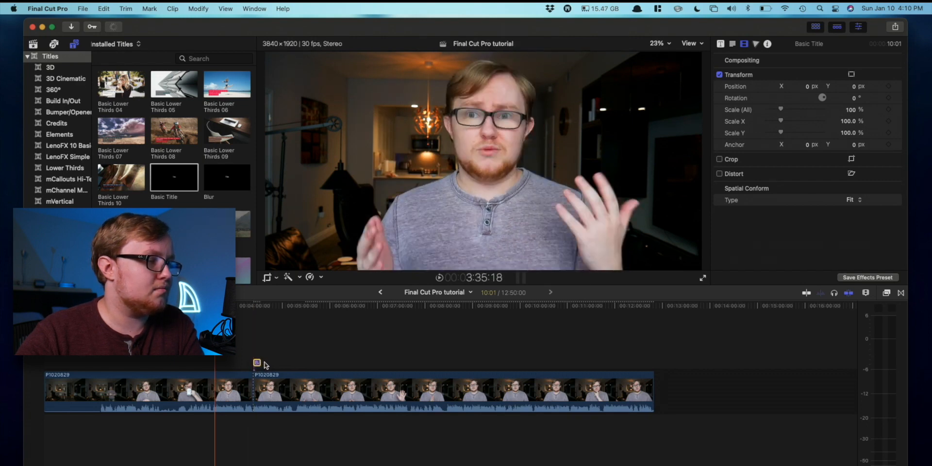
Shift the Basic Title along the timeline and snap its start back to the cut at 4:23:22.
{"action": "key", "text": "super+equal"}
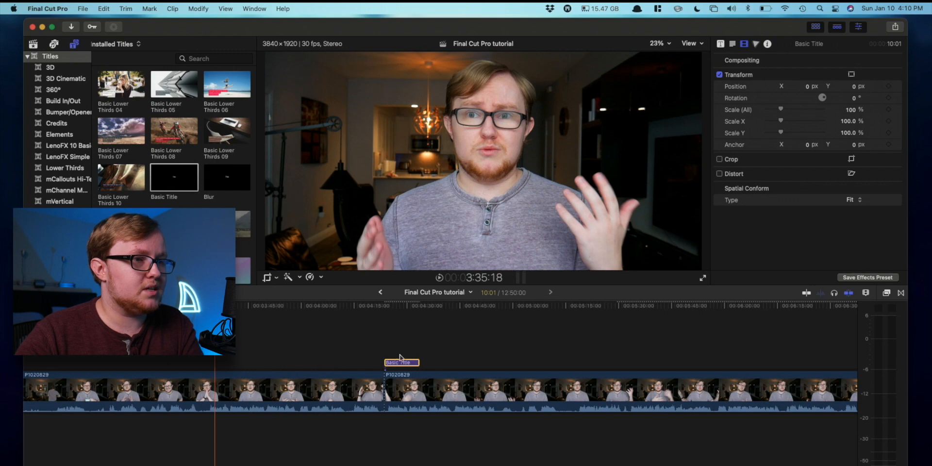
{"action": "mouse_move", "coordinate": [386, 368]}
{"action": "left_mouse_down"}
{"action": "mouse_move", "coordinate": [437, 367]}
{"action": "mouse_move", "coordinate": [389, 367]}
{"action": "mouse_move", "coordinate": [403, 365]}
{"action": "left_mouse_up"}
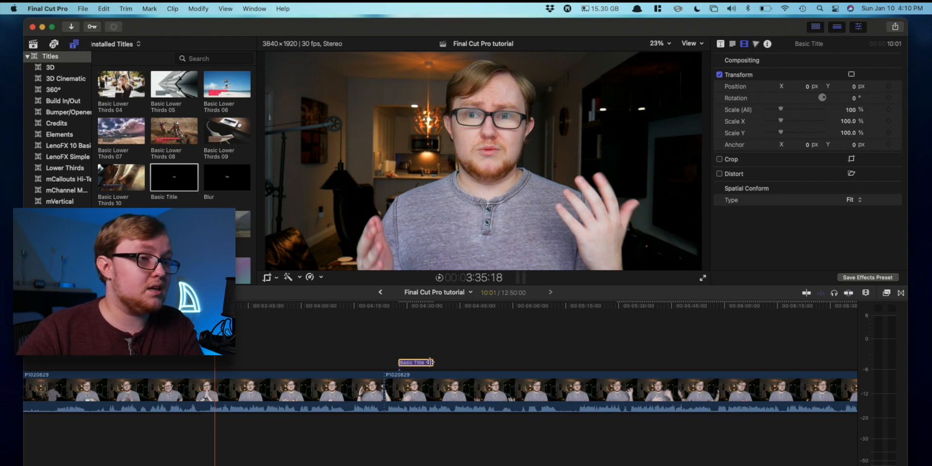
{"action": "mouse_move", "coordinate": [430, 362]}
{"action": "left_mouse_down"}
{"action": "mouse_move", "coordinate": [411, 363]}
{"action": "mouse_move", "coordinate": [449, 364]}
{"action": "mouse_move", "coordinate": [441, 363]}
{"action": "left_mouse_up"}
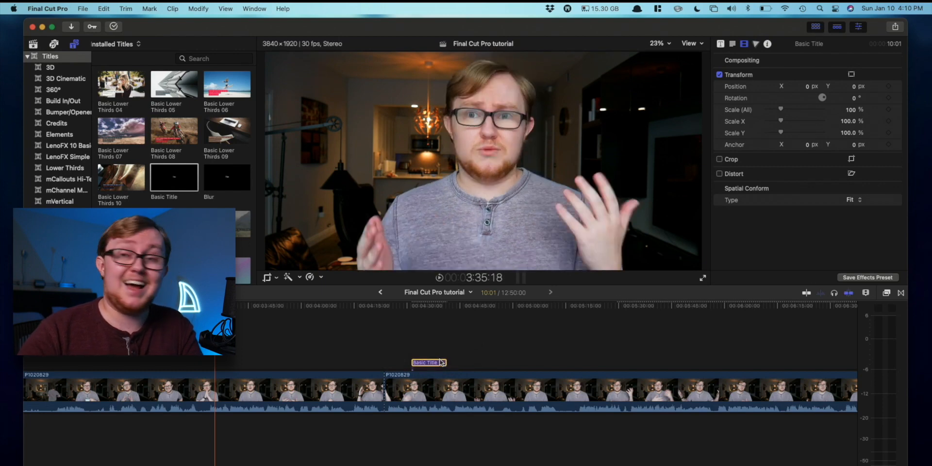
{"action": "left_click_drag", "start_coordinate": [440, 363], "coordinate": [413, 363]}
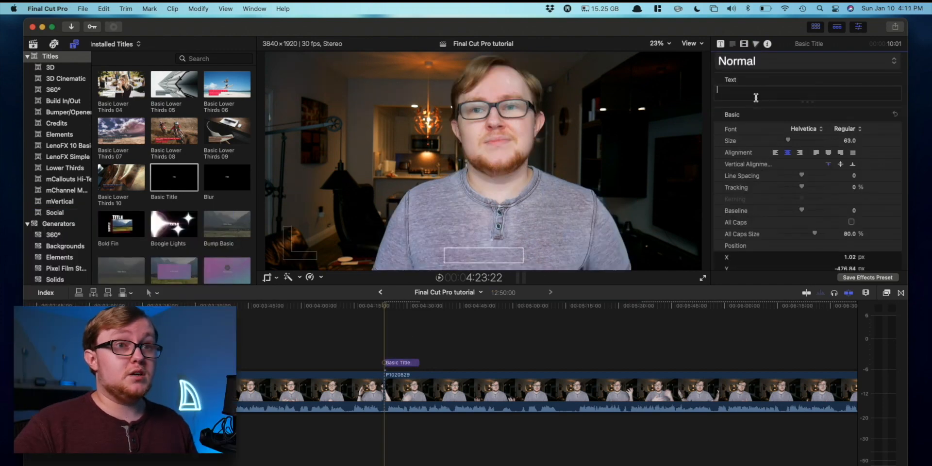
Set the Basic Title's text to "Subtitle".
{"action": "type", "text": "Sub"}
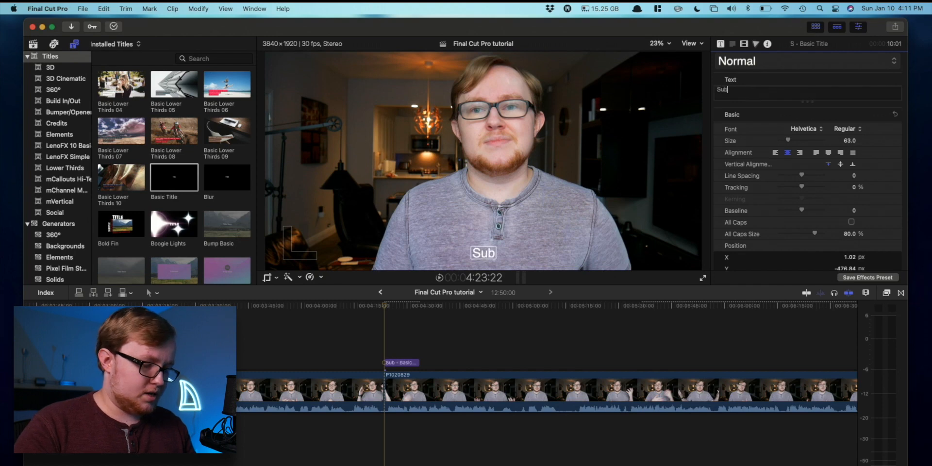
{"action": "type", "text": "title"}
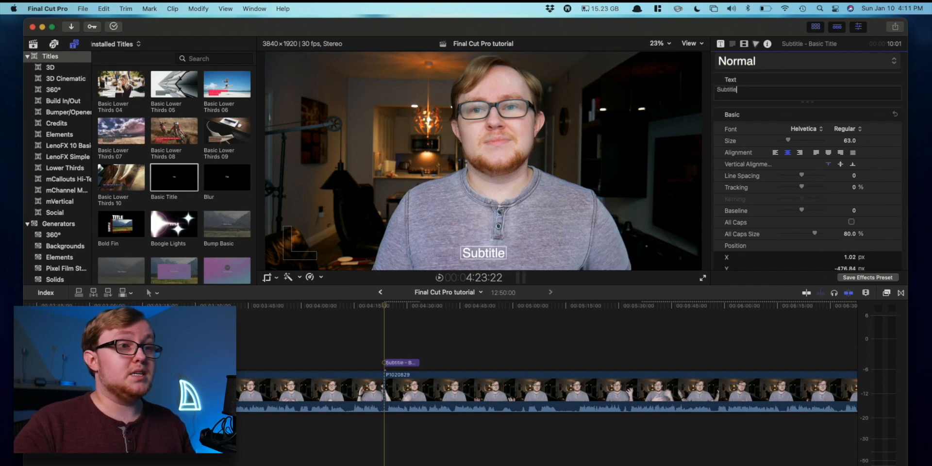
Set the subtitle's font to Hiragino Sans W5 and widen its tracking to 21.5%.
{"action": "left_click", "coordinate": [805, 160]}
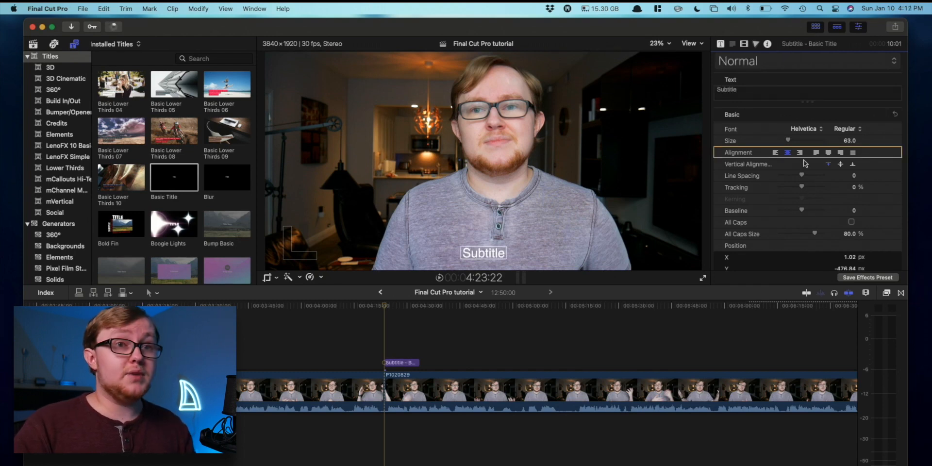
{"action": "left_click", "coordinate": [813, 132]}
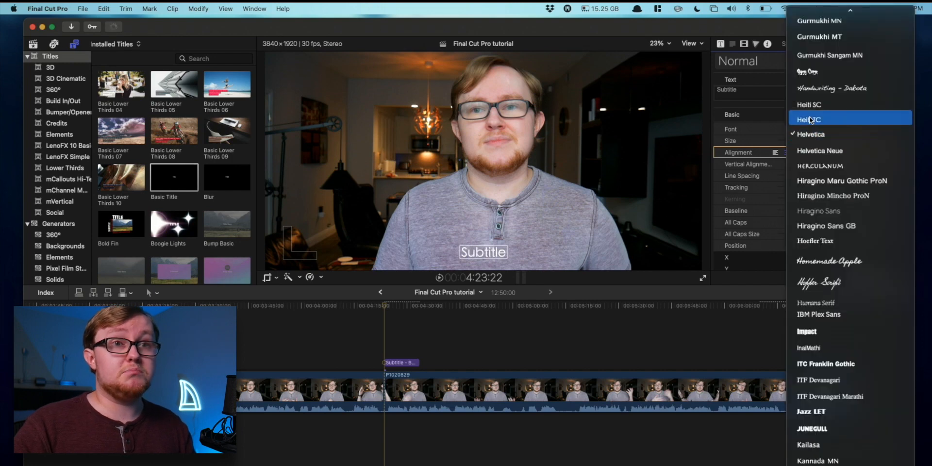
{"action": "left_click", "coordinate": [812, 210]}
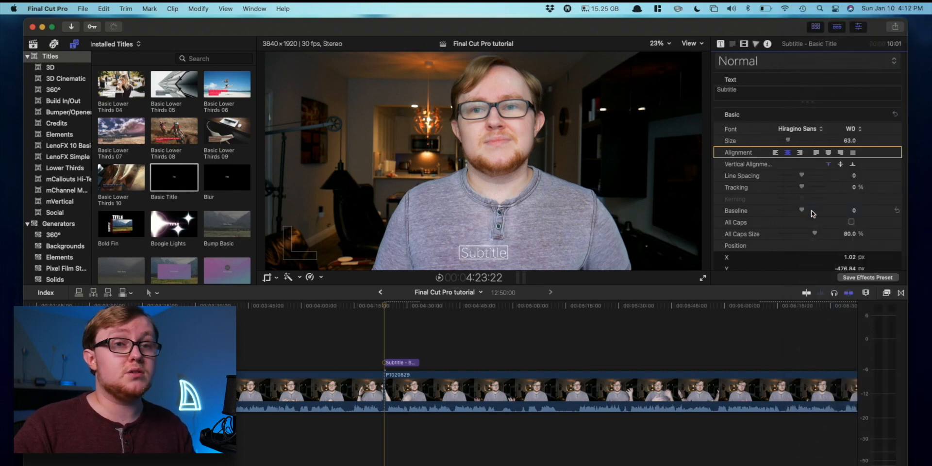
{"action": "left_click", "coordinate": [854, 132]}
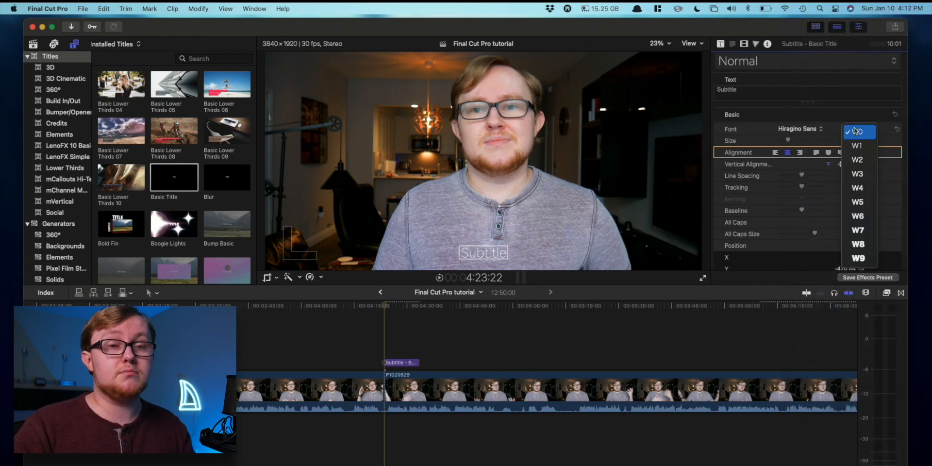
{"action": "left_click", "coordinate": [857, 201]}
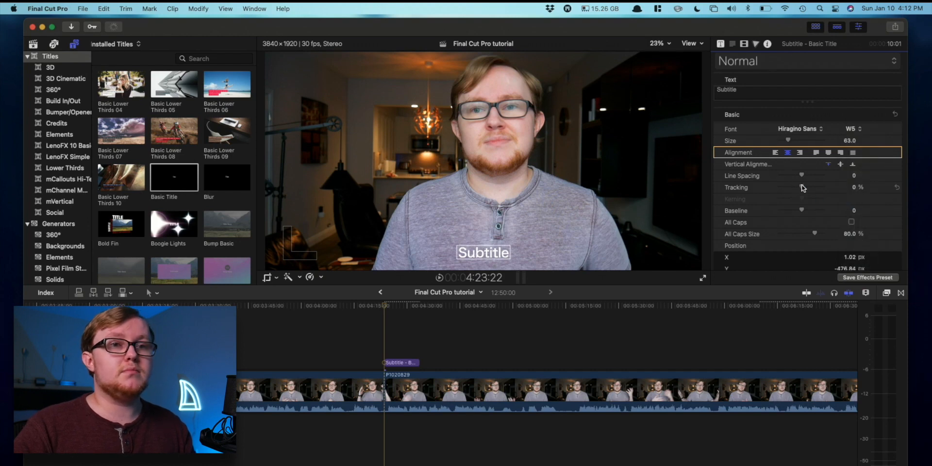
{"action": "left_click_drag", "start_coordinate": [803, 188], "coordinate": [807, 188]}
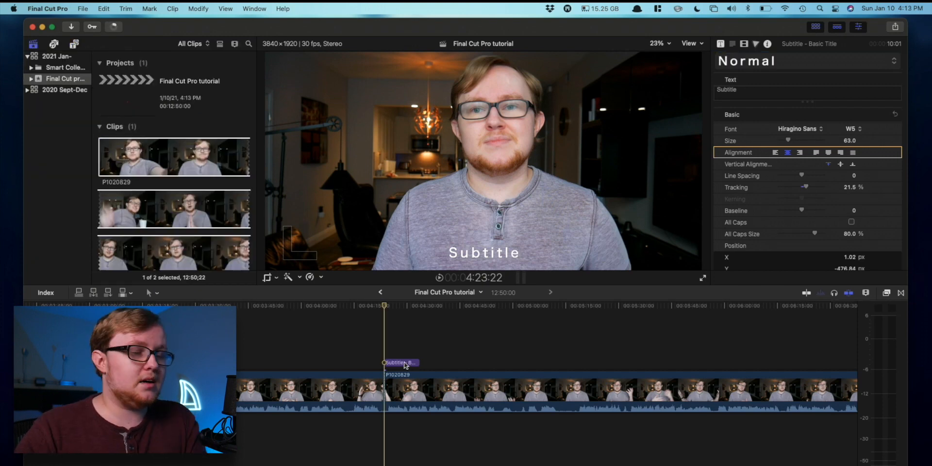
{"action": "left_click", "coordinate": [406, 365]}
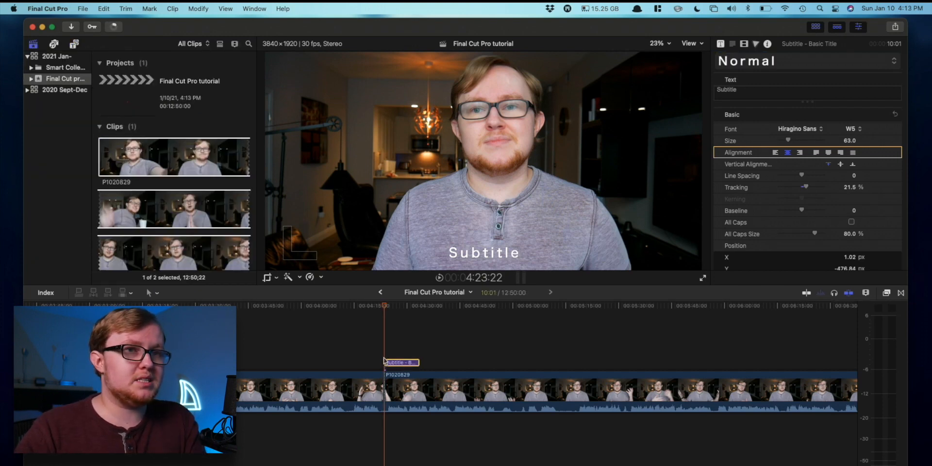
{"action": "left_click", "coordinate": [390, 348]}
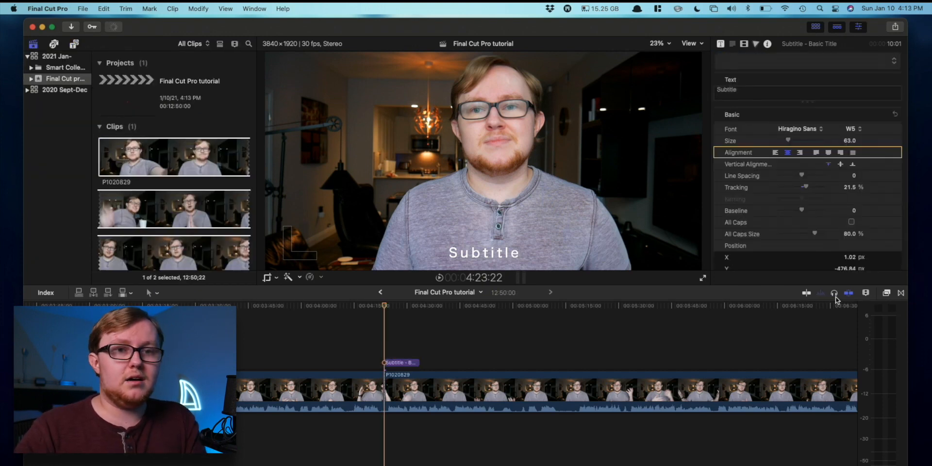
Browse the installed video effects, including the Color Presets, Comic Looks, Distortion, Light and Looks categories.
{"action": "left_click", "coordinate": [887, 293]}
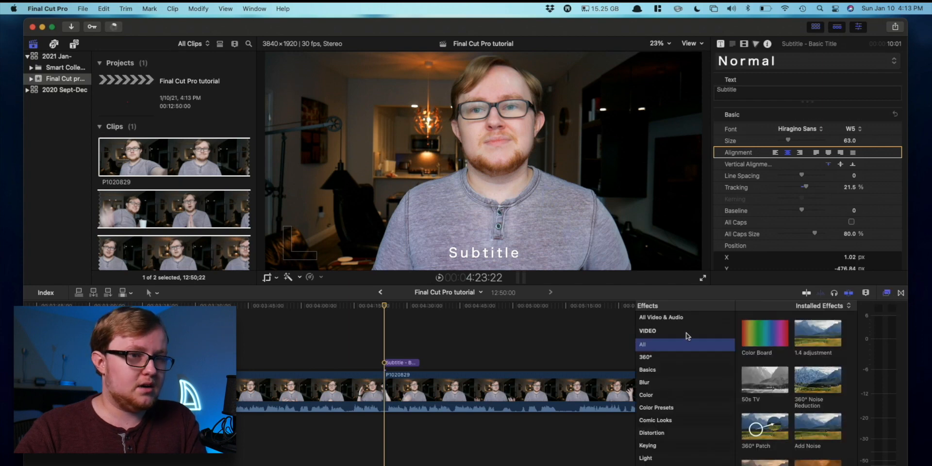
{"action": "scroll", "coordinate": [687, 336], "scroll_direction": "down", "scroll_amount": 4}
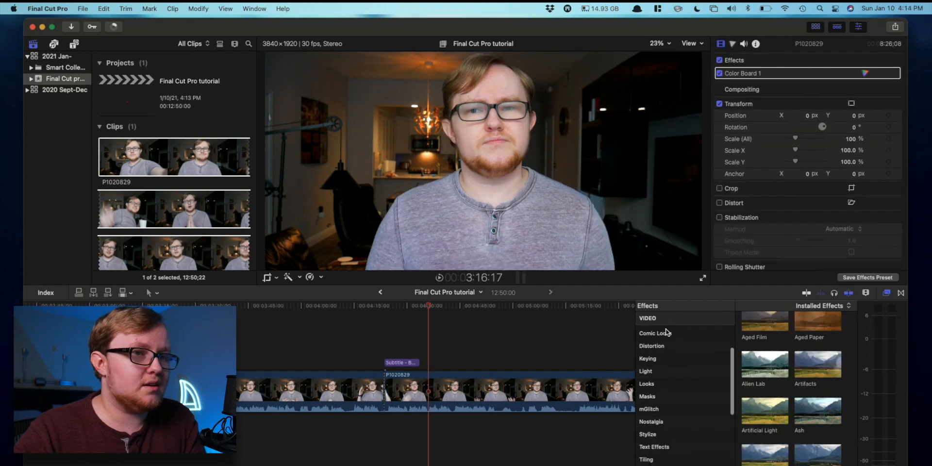
{"action": "scroll", "coordinate": [666, 333], "scroll_direction": "up", "scroll_amount": 2}
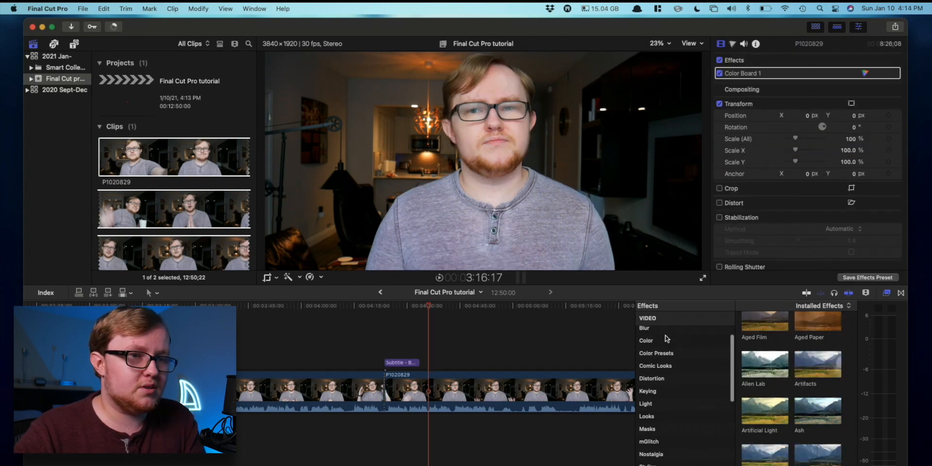
{"action": "left_click", "coordinate": [659, 354]}
{"action": "scroll", "coordinate": [808, 371], "scroll_direction": "down", "scroll_amount": 2}
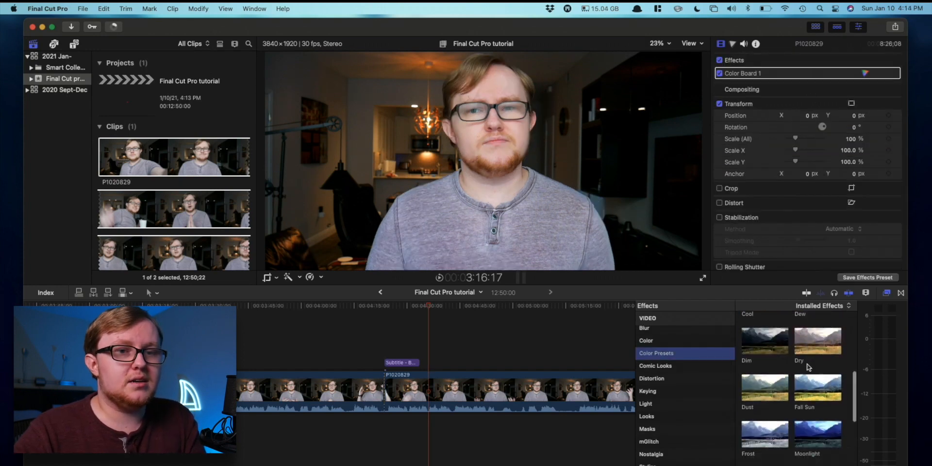
{"action": "scroll", "coordinate": [812, 346], "scroll_direction": "down", "scroll_amount": 2}
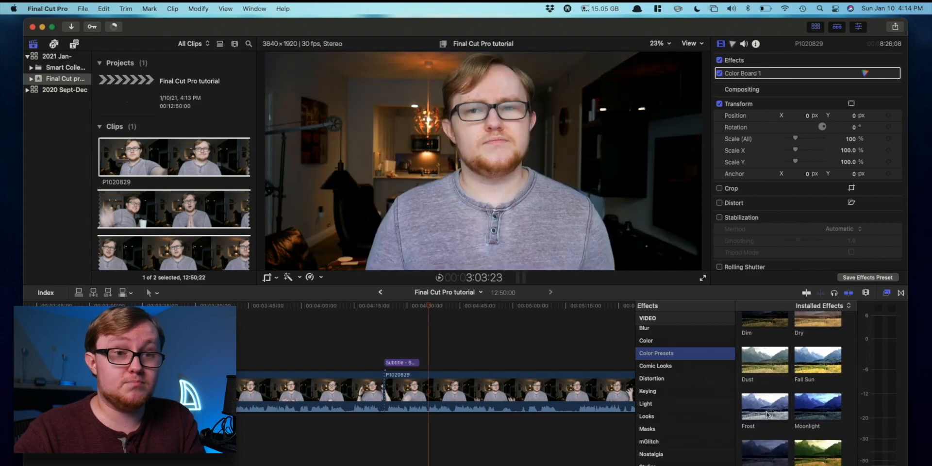
{"action": "left_click", "coordinate": [675, 369]}
{"action": "left_click", "coordinate": [684, 380]}
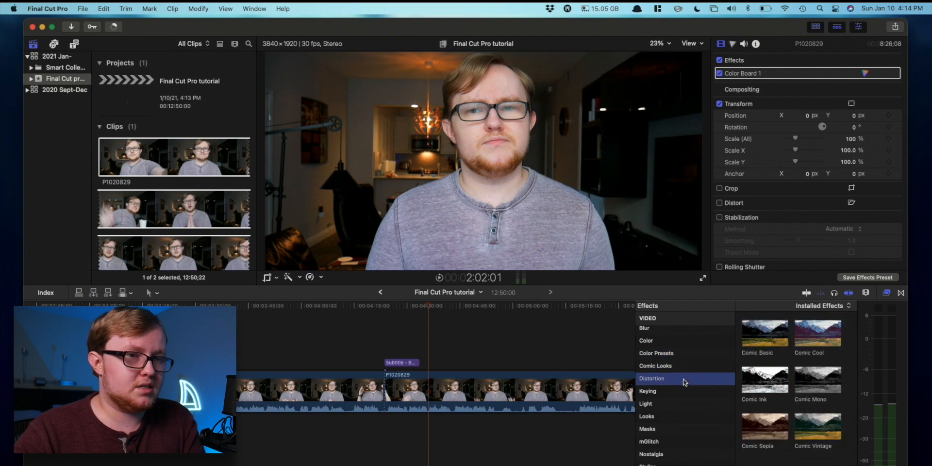
{"action": "left_click", "coordinate": [673, 408]}
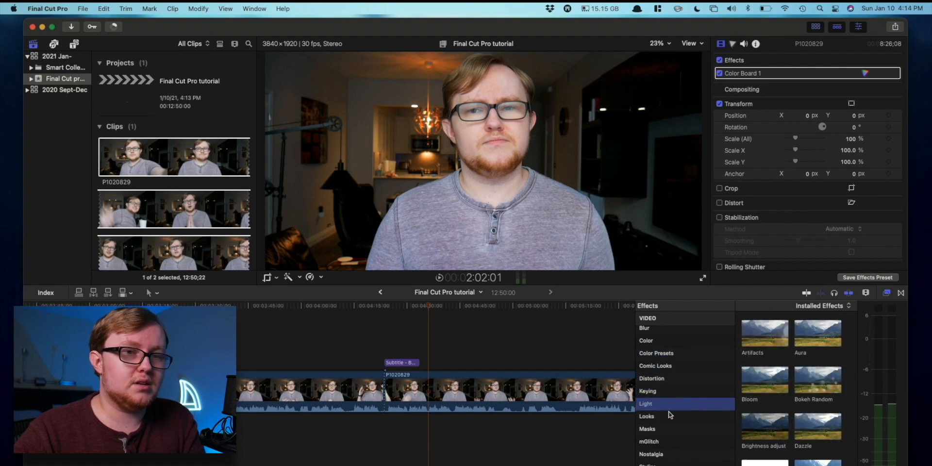
{"action": "scroll", "coordinate": [670, 414], "scroll_direction": "down", "scroll_amount": 3}
{"action": "left_click", "coordinate": [663, 386]}
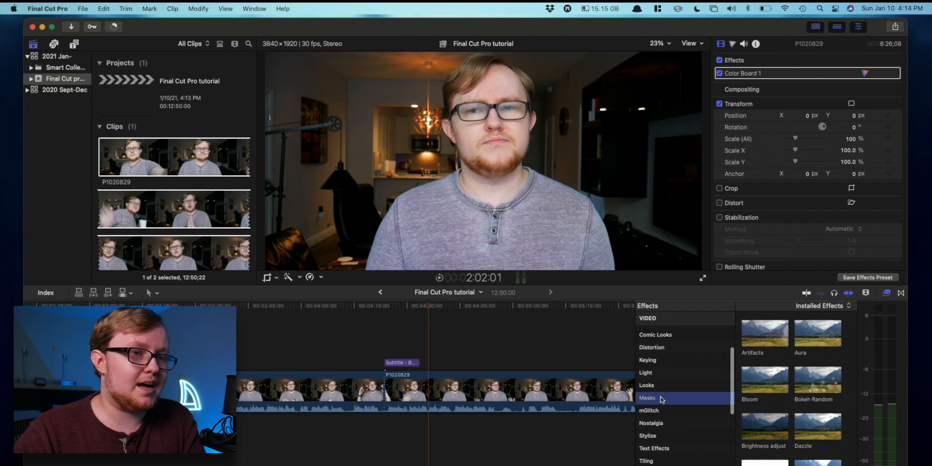
{"action": "scroll", "coordinate": [776, 360], "scroll_direction": "down", "scroll_amount": 5}
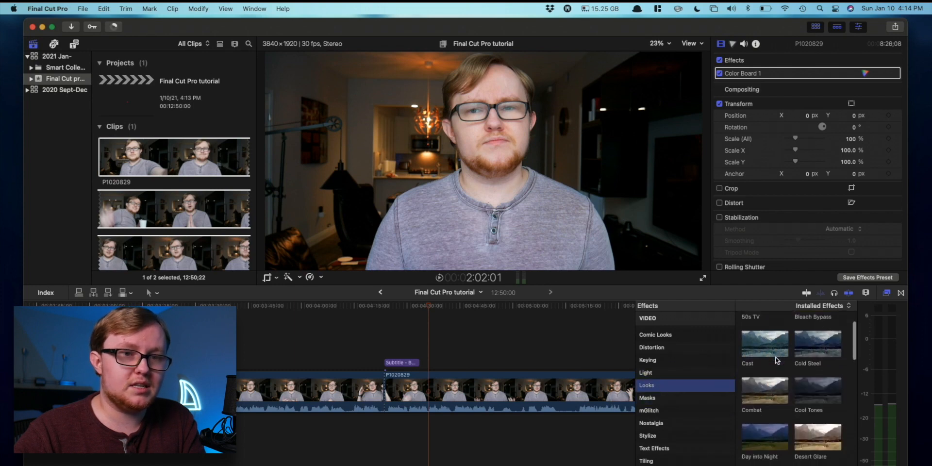
{"action": "scroll", "coordinate": [698, 398], "scroll_direction": "down", "scroll_amount": 3}
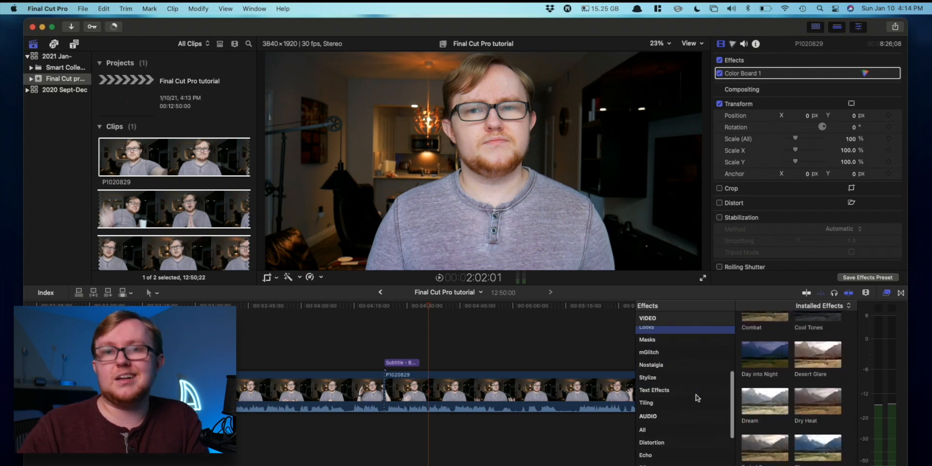
{"action": "scroll", "coordinate": [698, 397], "scroll_direction": "down", "scroll_amount": 3}
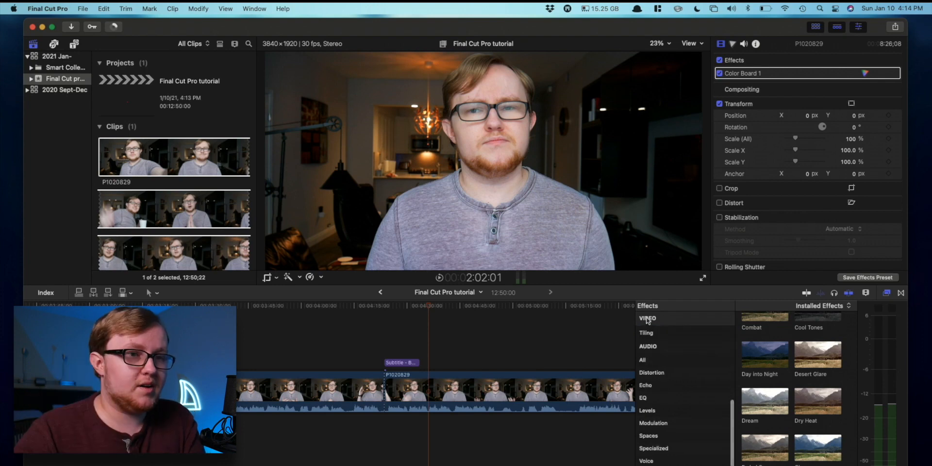
Find the custom sit-down EQ preset among the audio EQ effects and apply it to both timeline clips.
{"action": "left_click", "coordinate": [650, 372]}
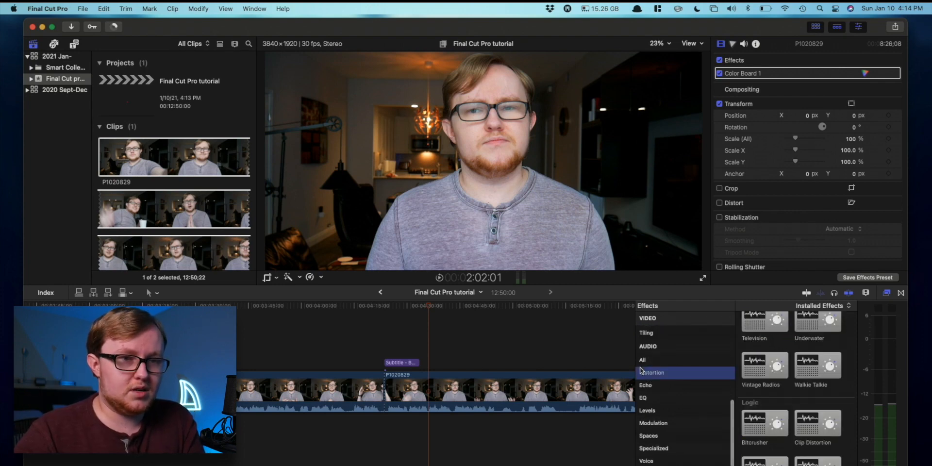
{"action": "left_click", "coordinate": [648, 388]}
{"action": "left_click", "coordinate": [646, 398]}
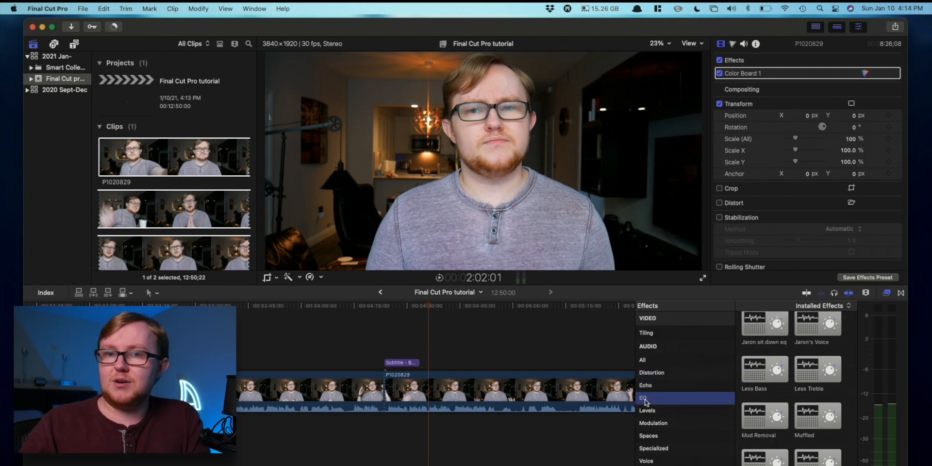
{"action": "scroll", "coordinate": [752, 427], "scroll_direction": "up", "scroll_amount": 1}
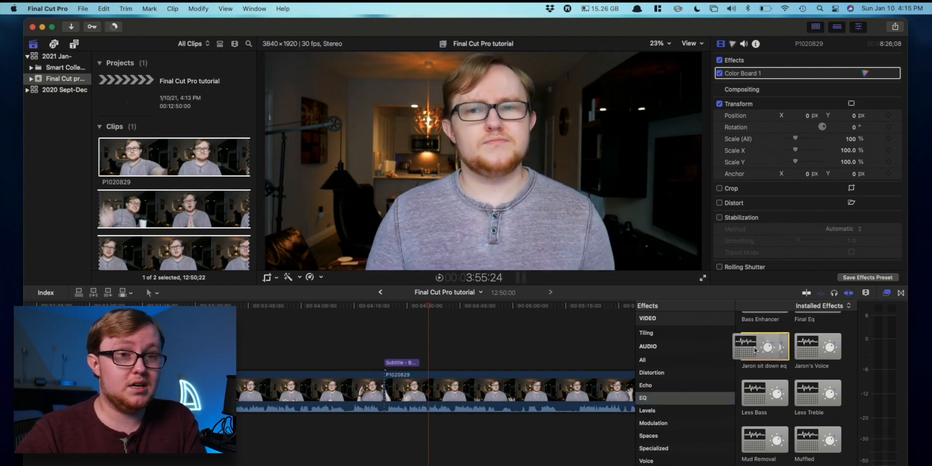
{"action": "left_click", "coordinate": [754, 350]}
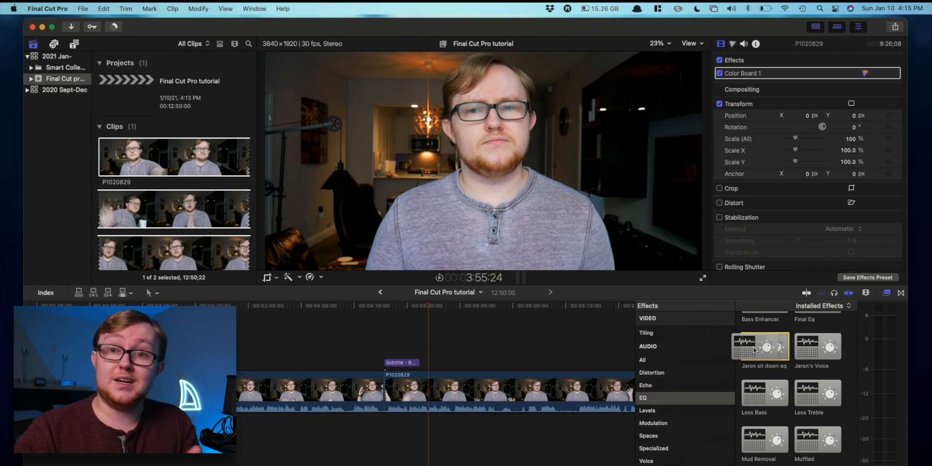
{"action": "left_click_drag", "start_coordinate": [754, 350], "coordinate": [531, 399]}
{"action": "left_click_drag", "start_coordinate": [748, 345], "coordinate": [319, 386]}
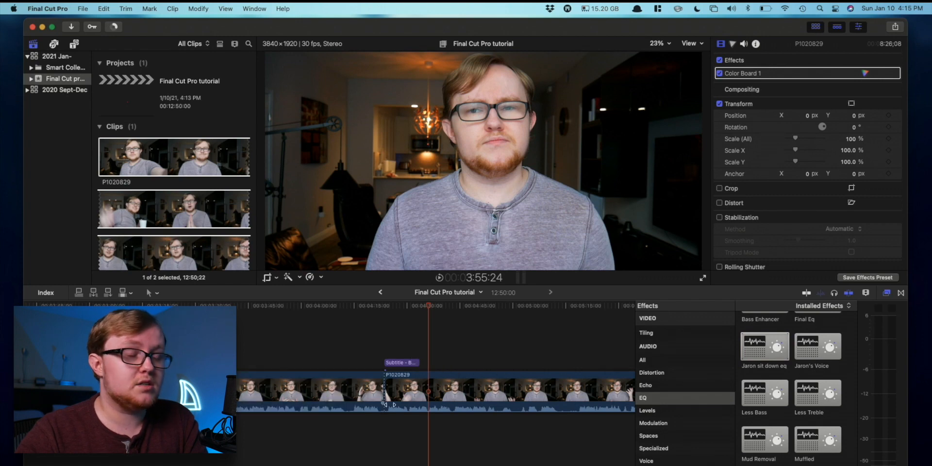
Switch from the effects to the installed transitions and look through them, previewing the Arrows transition.
{"action": "scroll", "coordinate": [501, 365], "scroll_direction": "right", "scroll_amount": 5}
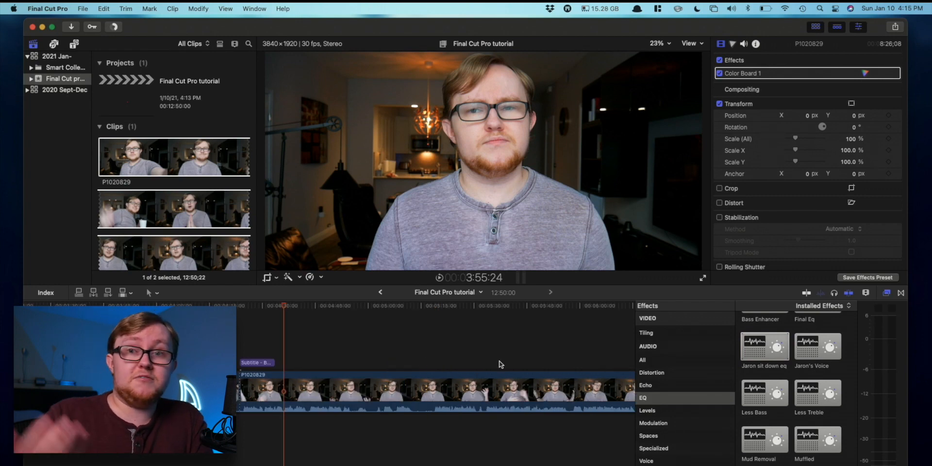
{"action": "left_click", "coordinate": [888, 293]}
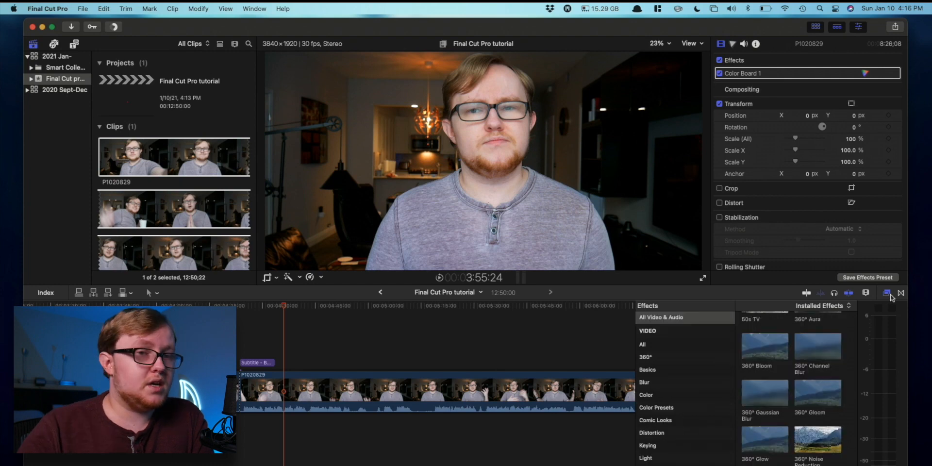
{"action": "left_click", "coordinate": [891, 296]}
{"action": "left_click", "coordinate": [901, 294]}
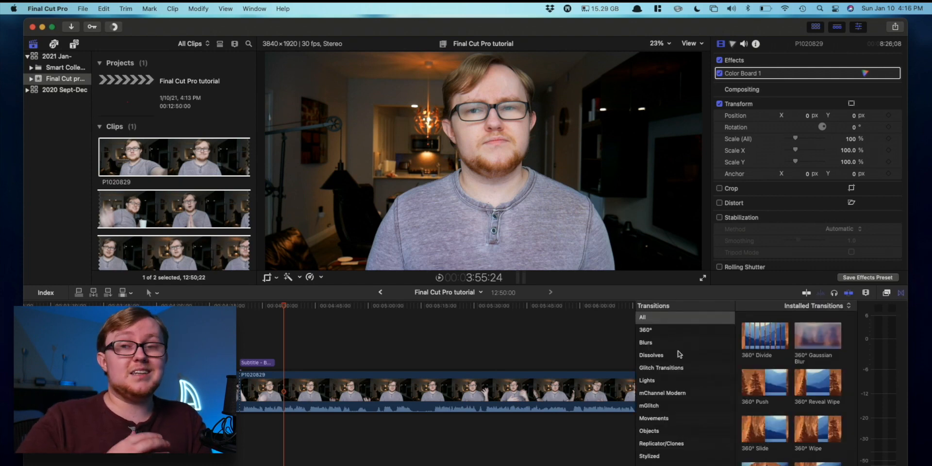
{"action": "scroll", "coordinate": [759, 344], "scroll_direction": "down", "scroll_amount": 3}
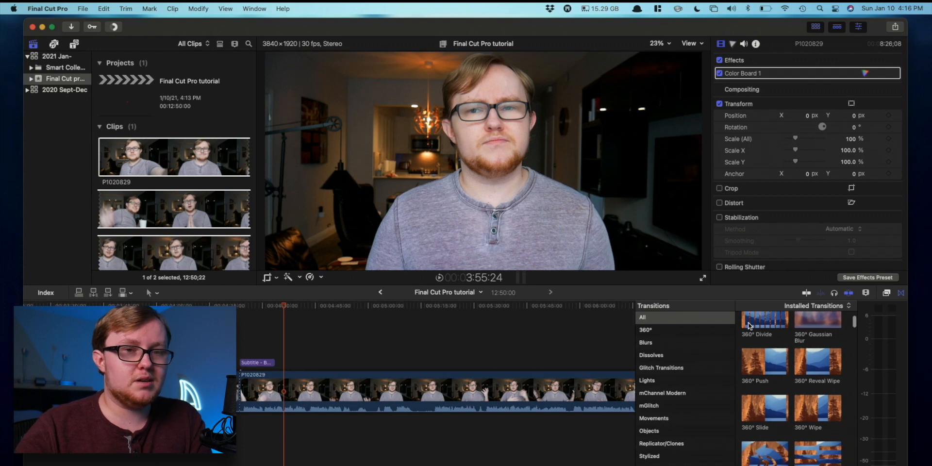
{"action": "scroll", "coordinate": [772, 369], "scroll_direction": "down", "scroll_amount": 3}
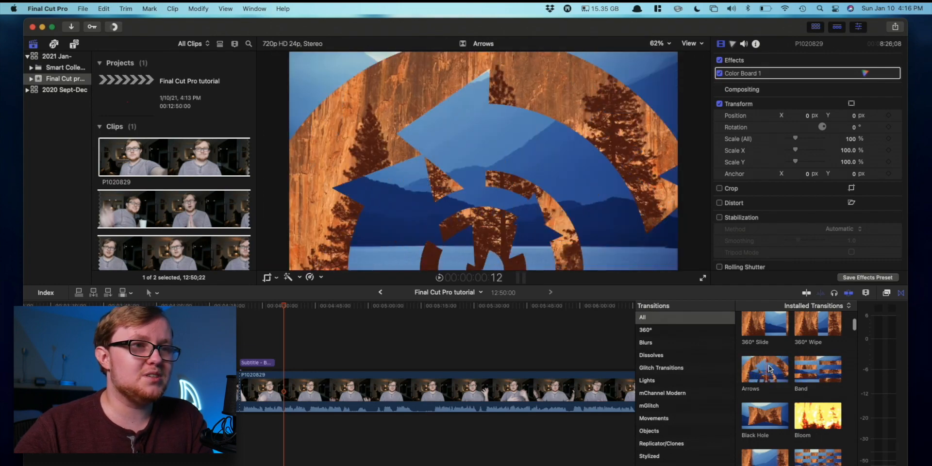
{"action": "scroll", "coordinate": [769, 371], "scroll_direction": "up", "scroll_amount": 2}
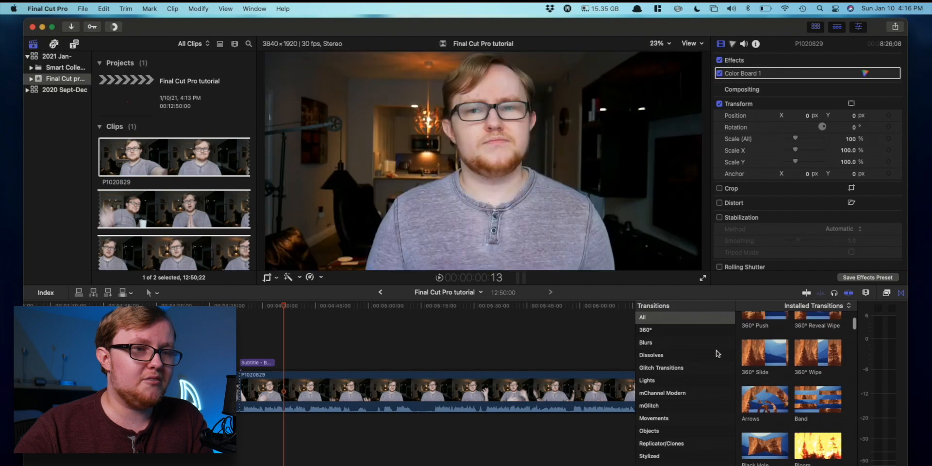
Add the Bloom transition from the Lights category to the end of the last clip.
{"action": "left_click", "coordinate": [711, 353]}
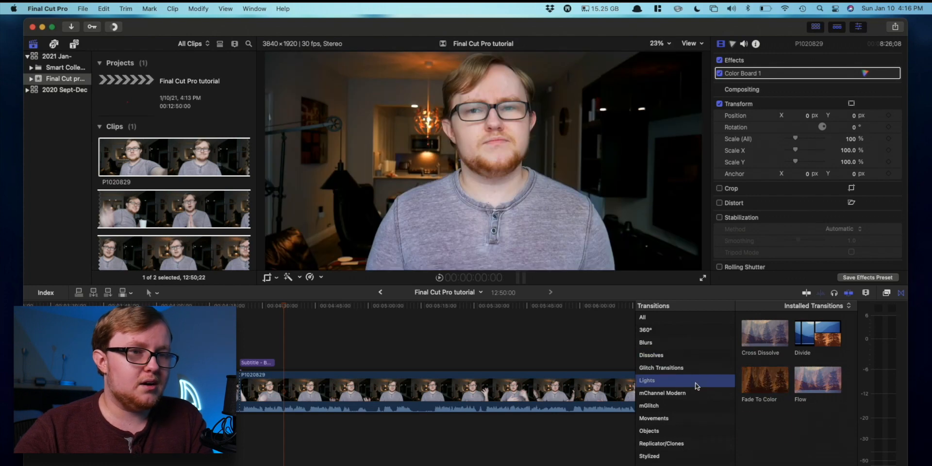
{"action": "scroll", "coordinate": [611, 364], "scroll_direction": "right", "scroll_amount": 15}
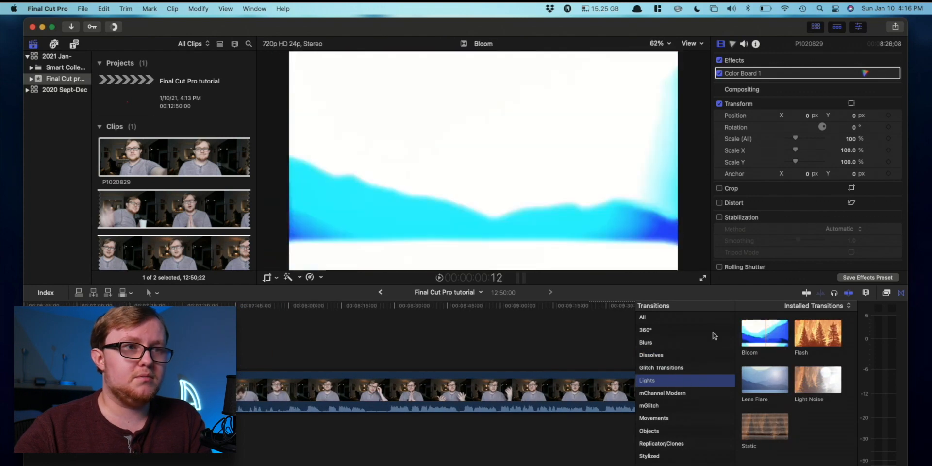
{"action": "scroll", "coordinate": [623, 359], "scroll_direction": "right", "scroll_amount": 15}
{"action": "left_click_drag", "start_coordinate": [765, 334], "coordinate": [492, 388]}
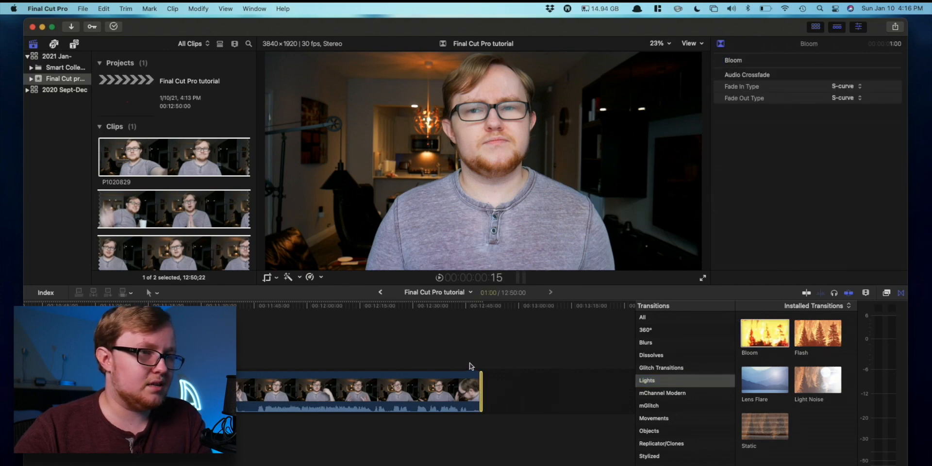
Play the end of the last clip to check the transition and return the playhead to the start of the project.
{"action": "left_click", "coordinate": [477, 362]}
{"action": "key", "text": "space"}
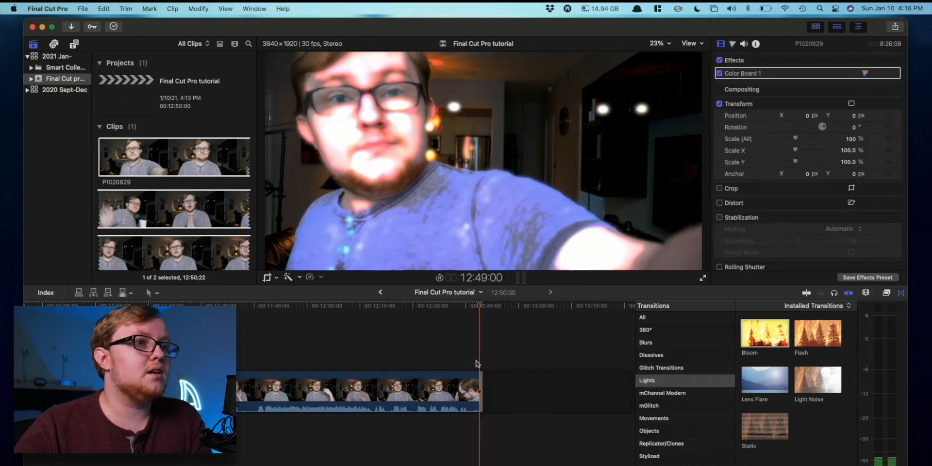
{"action": "key", "text": "space"}
{"action": "key", "text": "Home"}
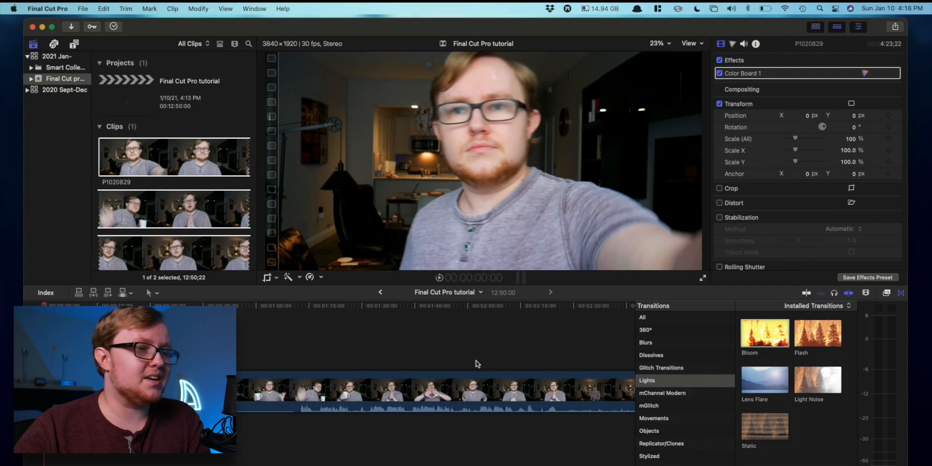